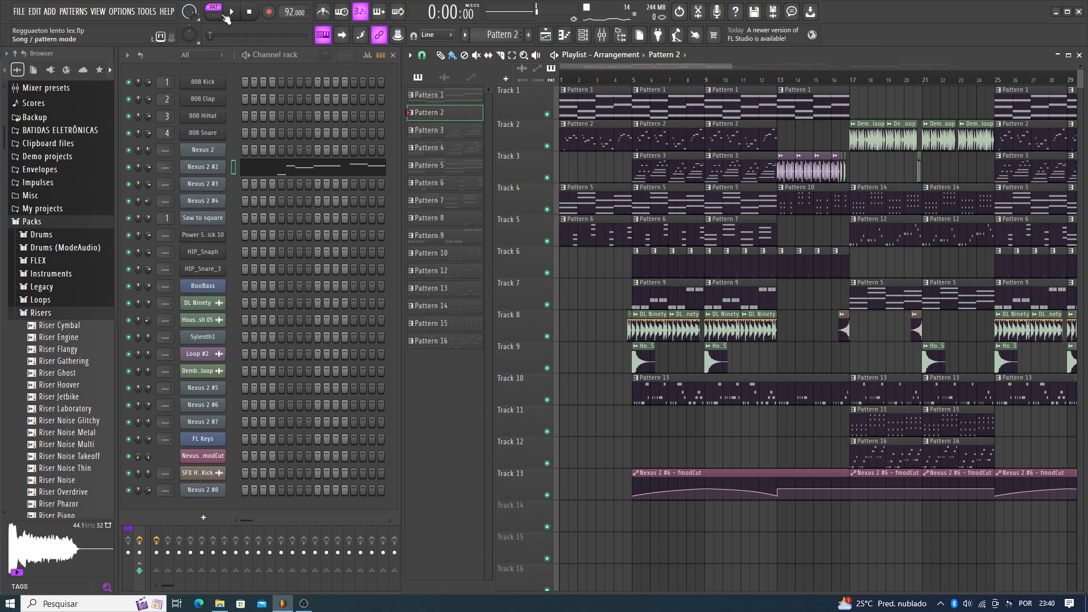
- Inspect the Nexus 2 #2 instrument preset and its melody notes in Pattern 2 while the pattern plays
click(213, 169)
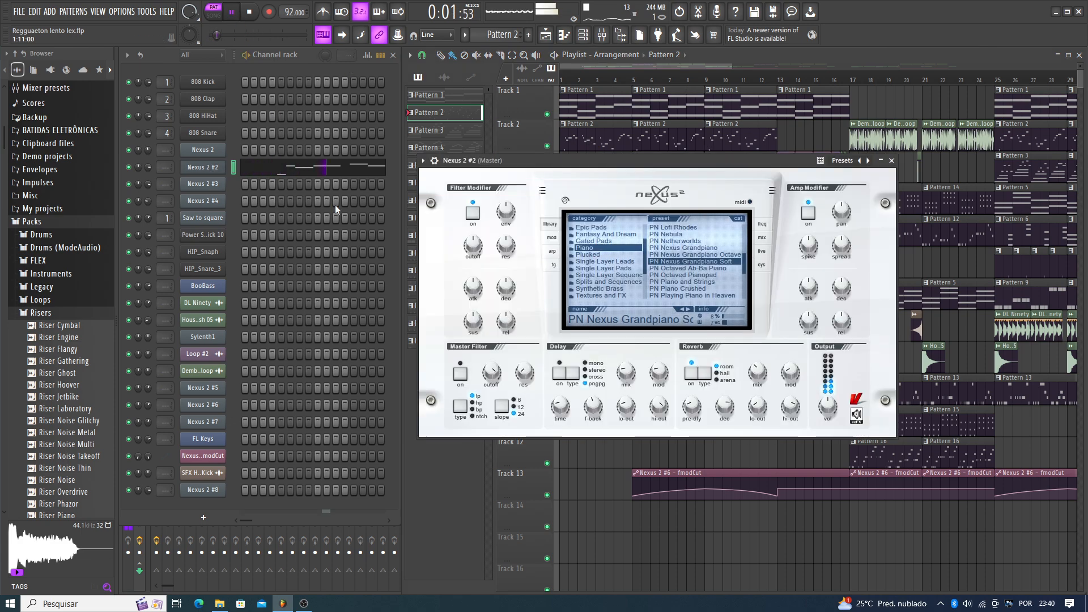
click(892, 161)
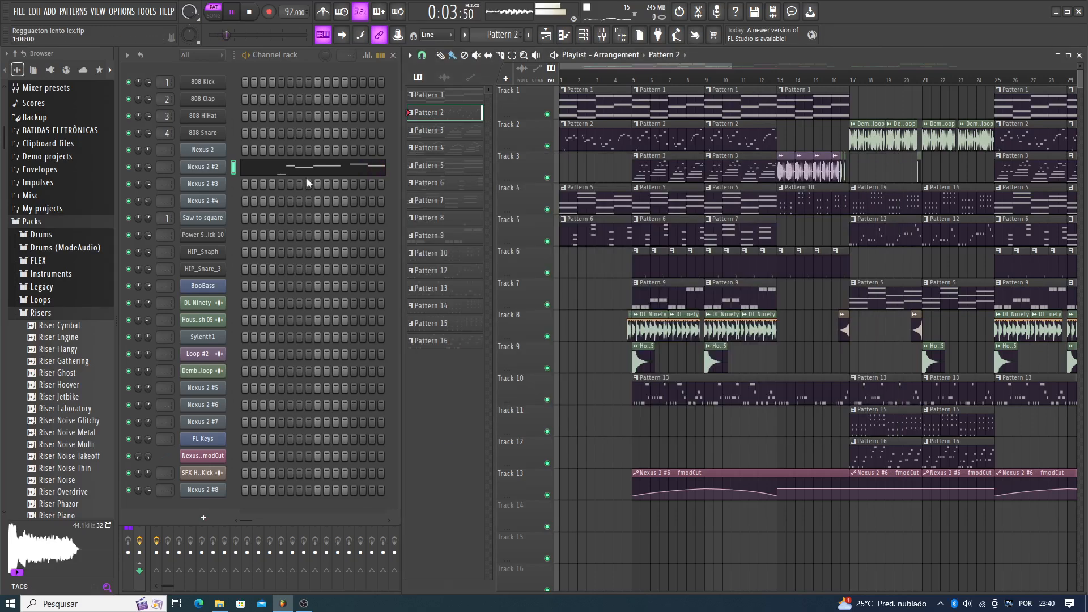
click(307, 168)
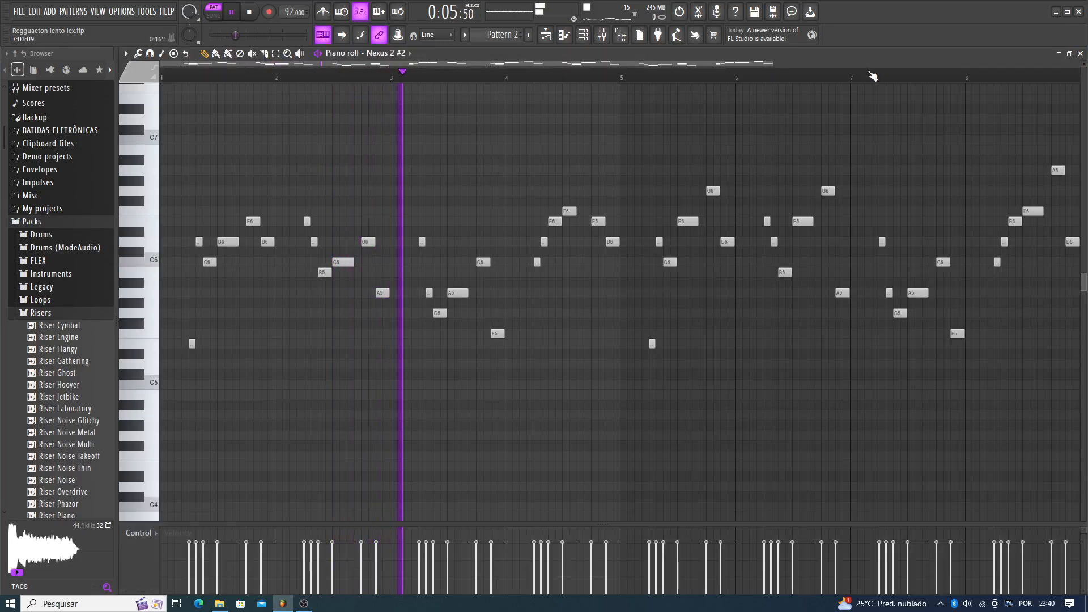
scroll(876, 73, down, 4)
click(1081, 55)
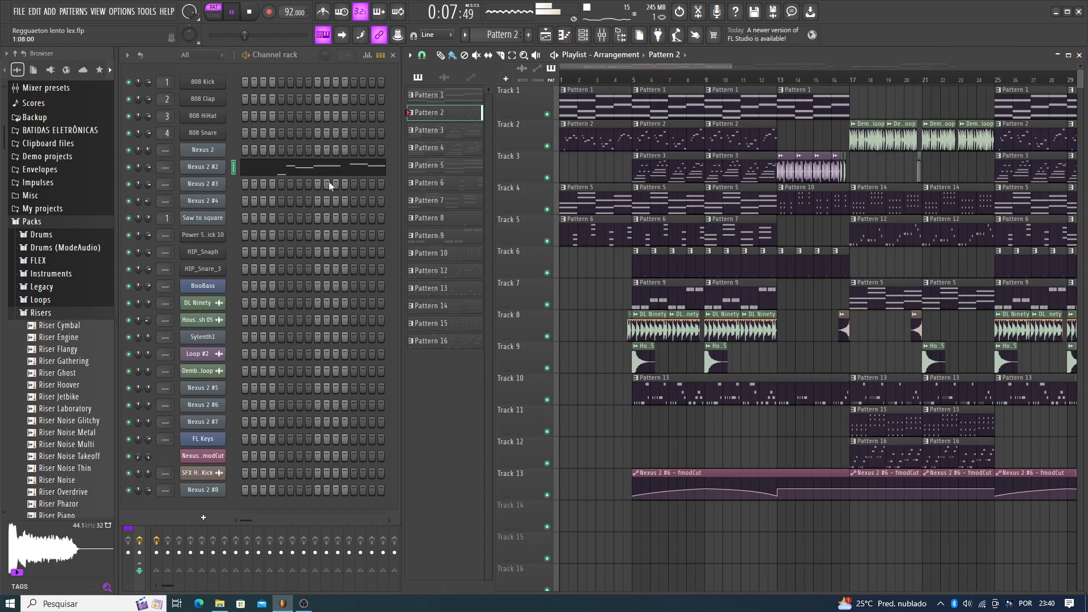
- Select Pattern 5 from the playlist and examine the Nexus 2 #4 chord notes in the piano roll
click(588, 187)
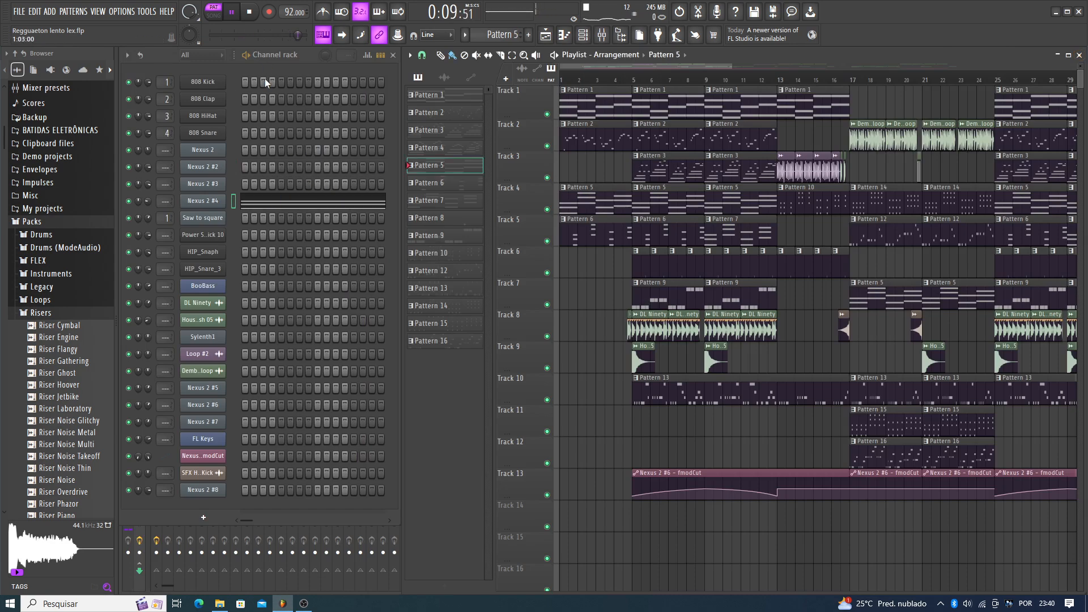
click(249, 204)
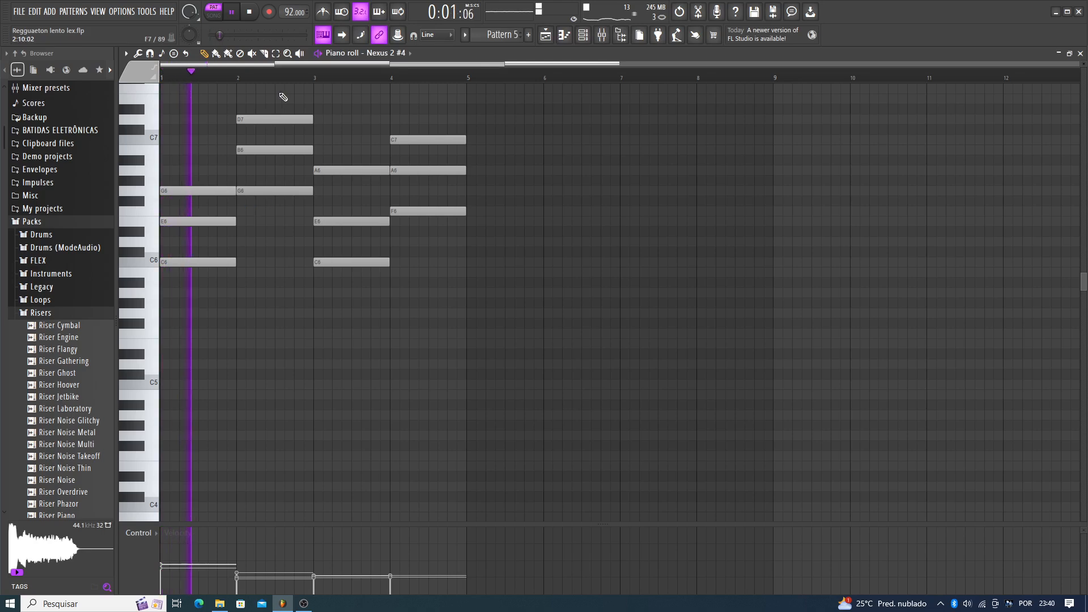
click(1082, 54)
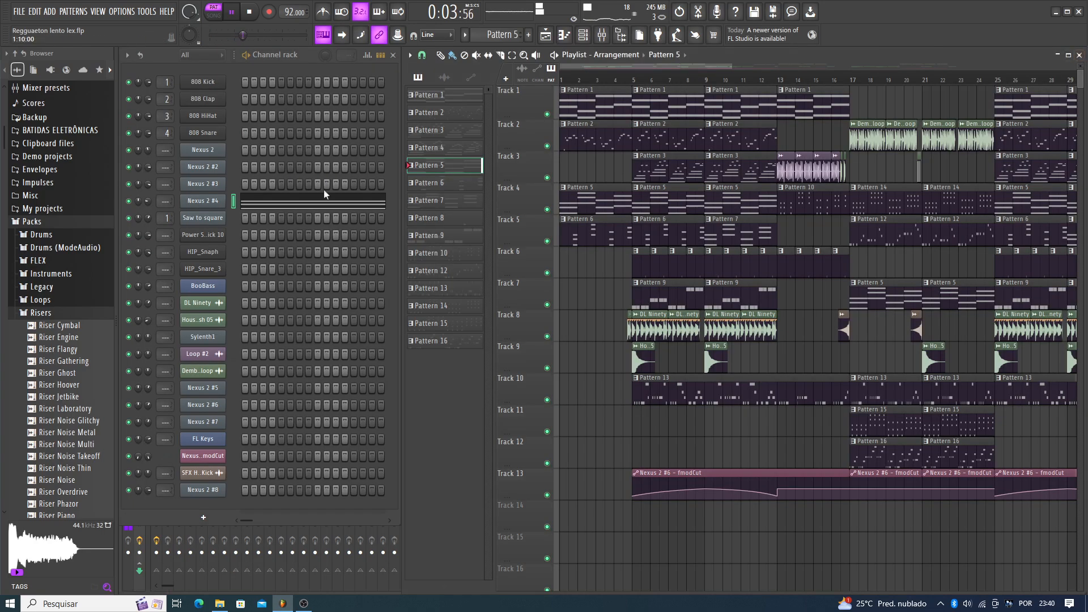
- Select Pattern 6 from the playlist and listen to its Saw to square chord notes in the piano roll
click(572, 235)
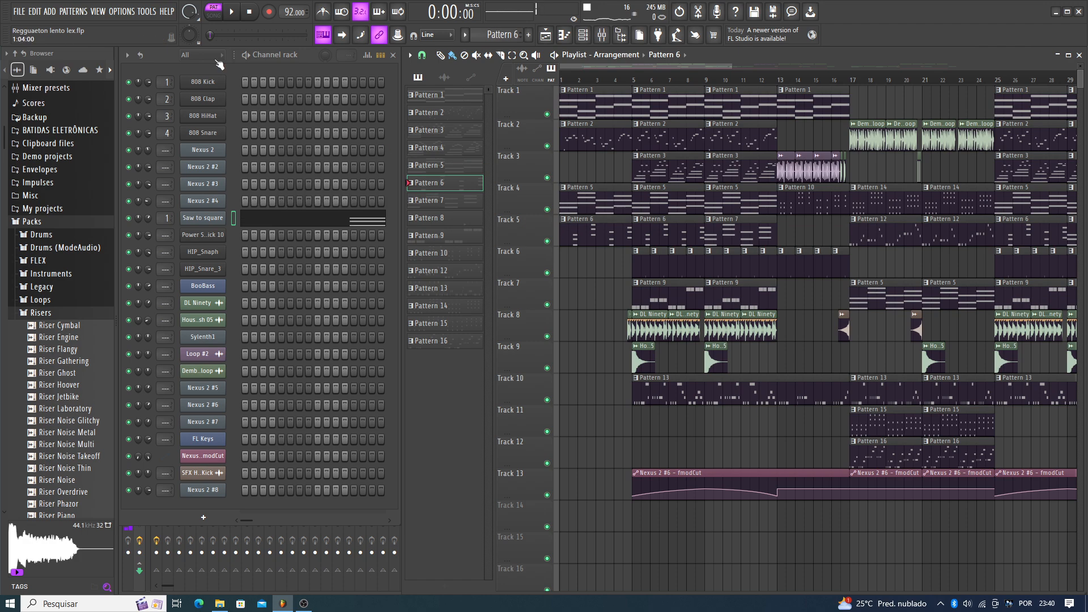
click(309, 218)
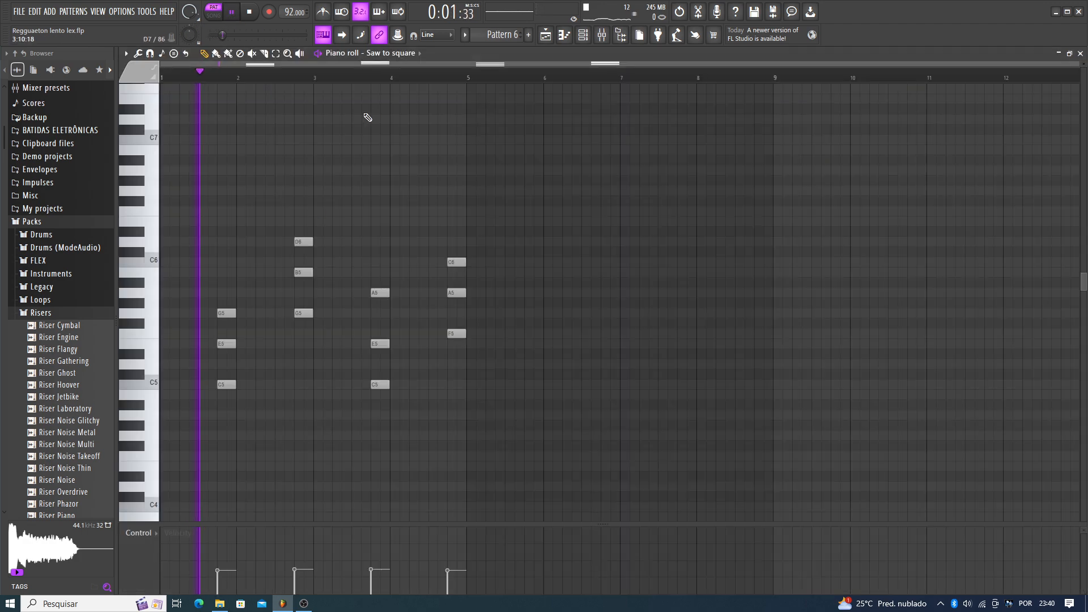
click(1081, 54)
click(365, 227)
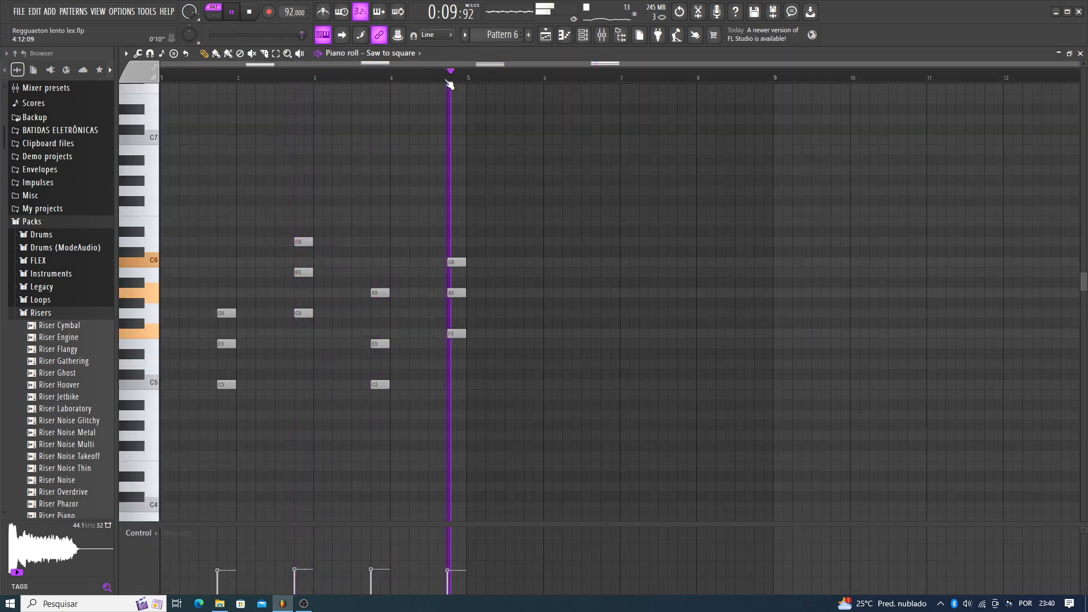
key(Escape)
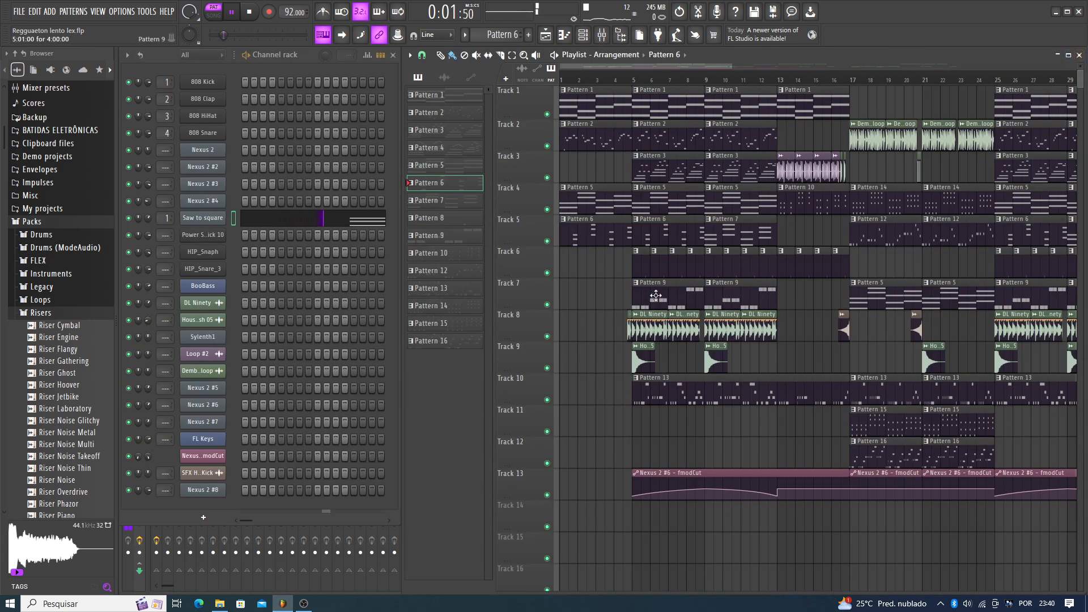
- Select Pattern 3 from the playlist and listen to its Nexus 2 #3 arpeggio notes in the piano roll
click(662, 179)
click(281, 189)
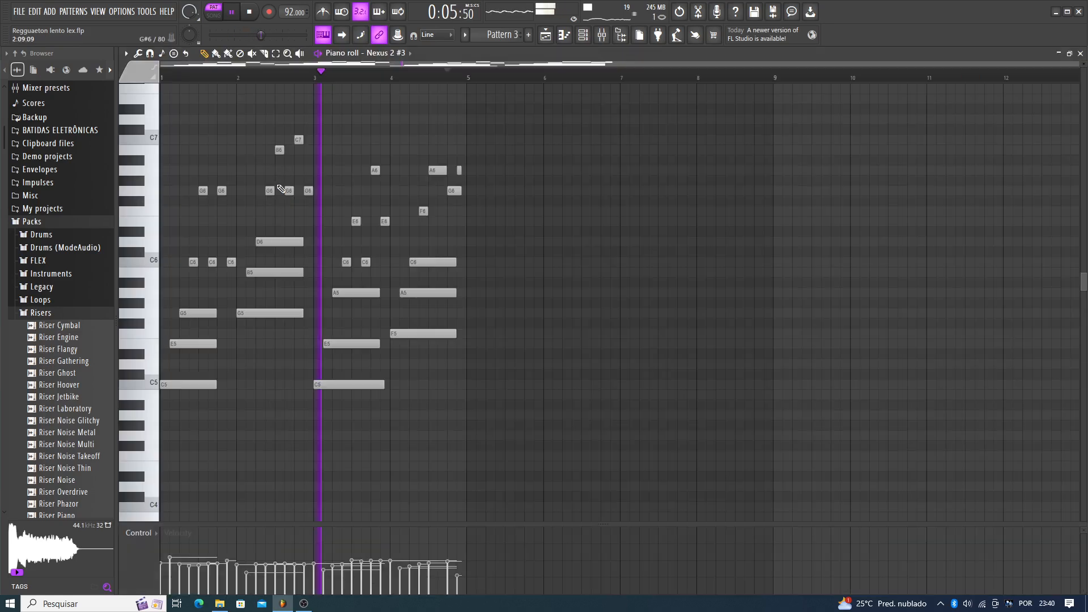
scroll(367, 76, up, 2)
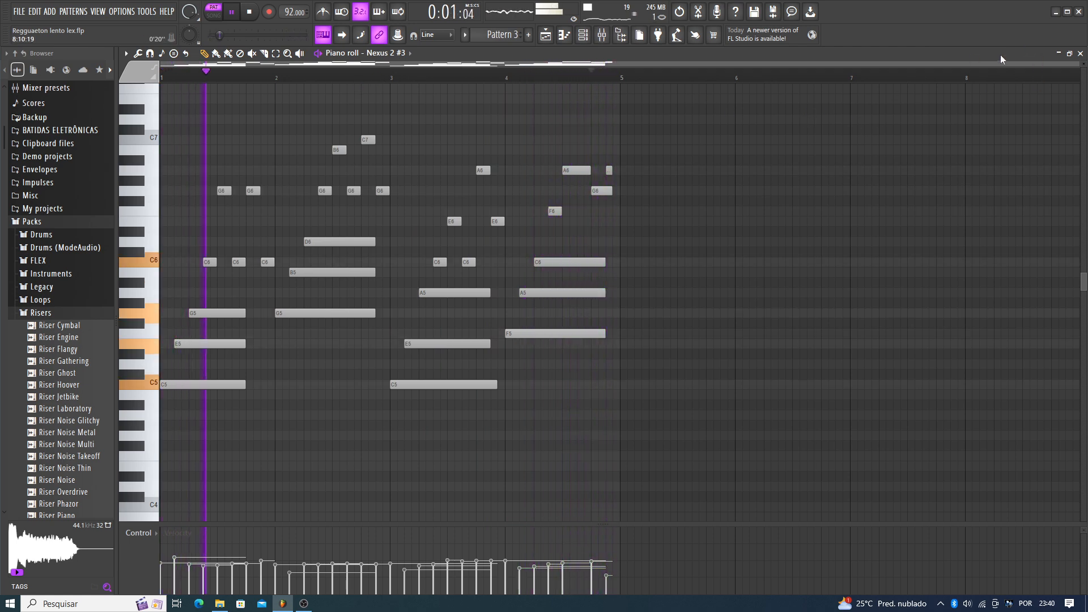
click(1080, 54)
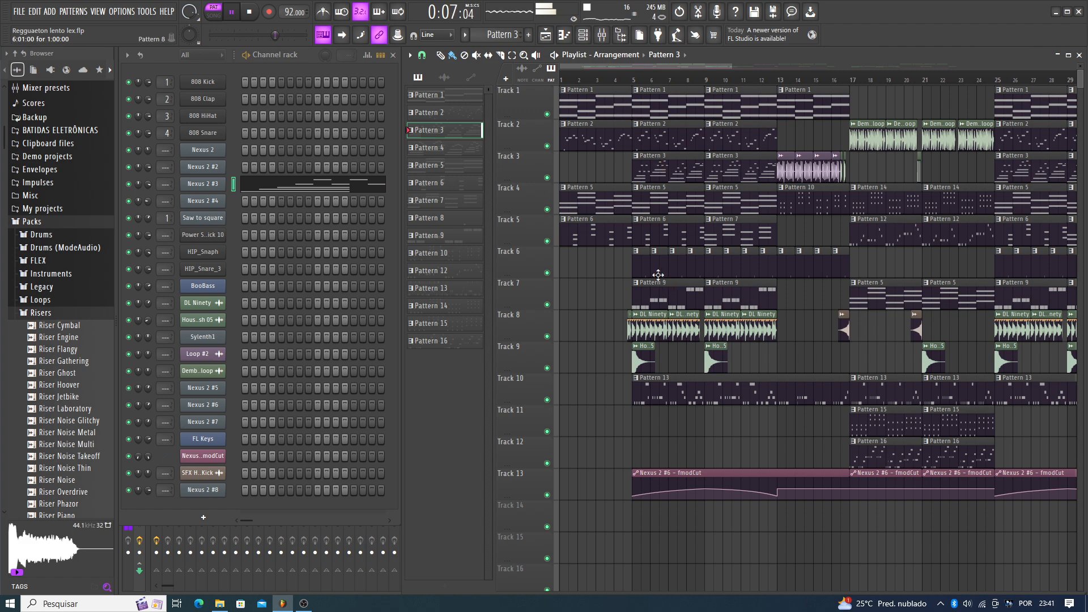
- Review the BooBass notes of Pattern 9 in the piano roll and the DL Ninety audio clip's channel settings
click(648, 300)
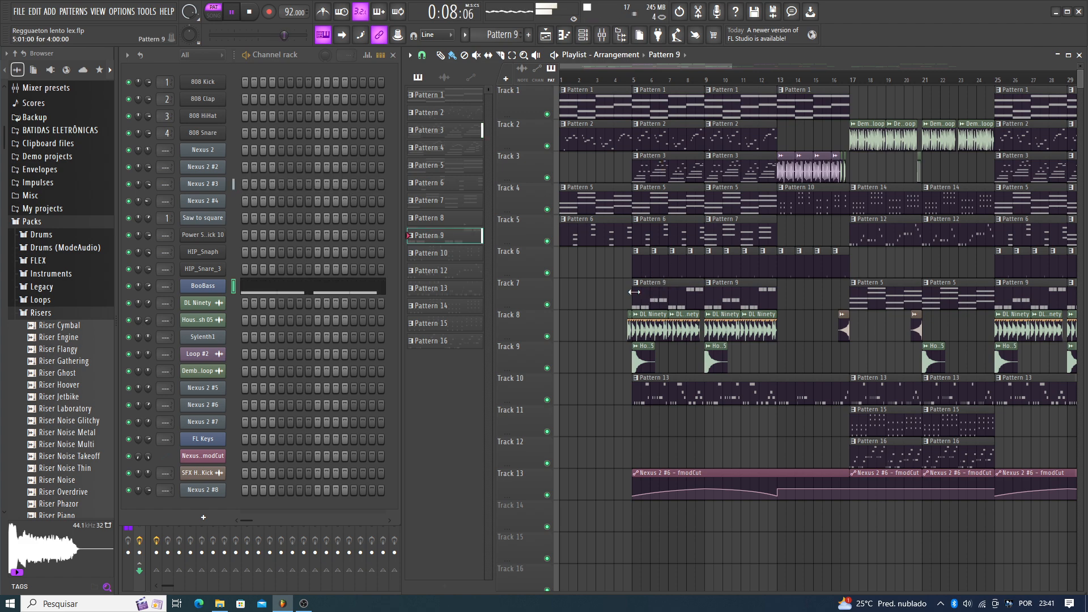
click(261, 281)
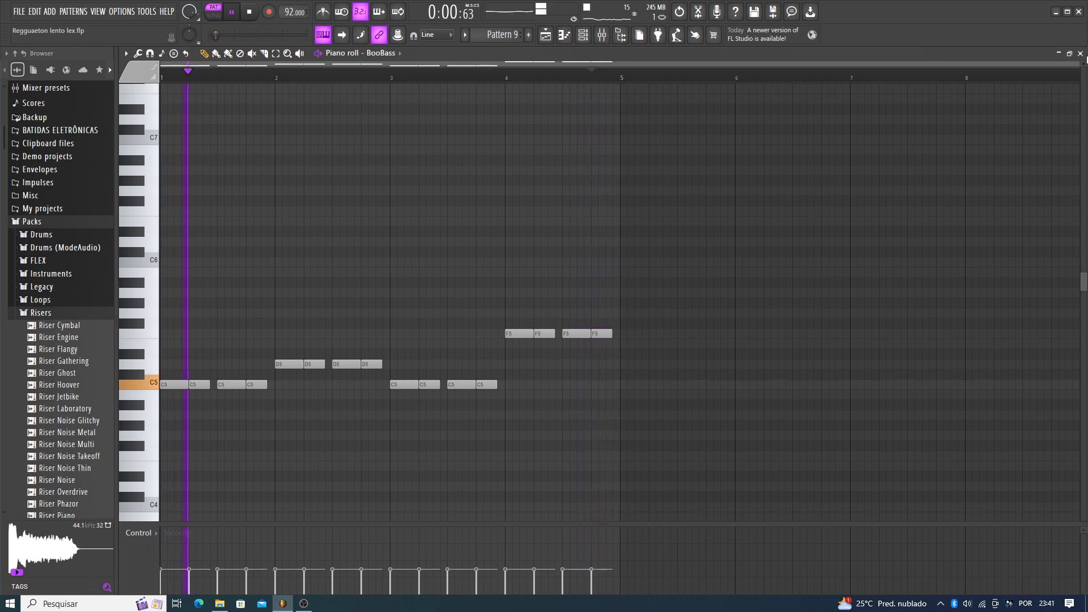
click(1081, 54)
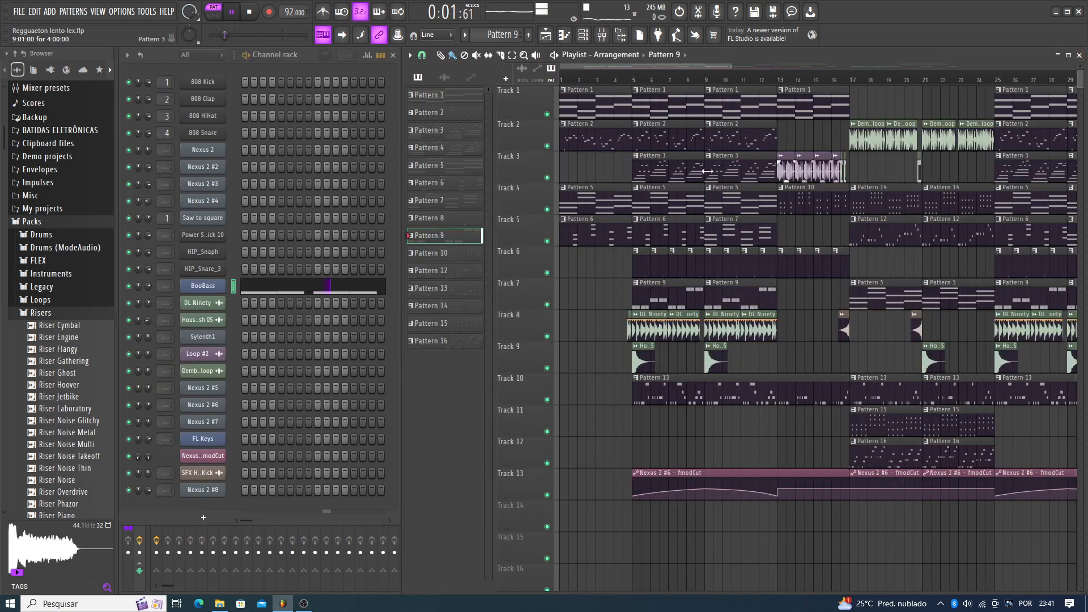
double_click(650, 332)
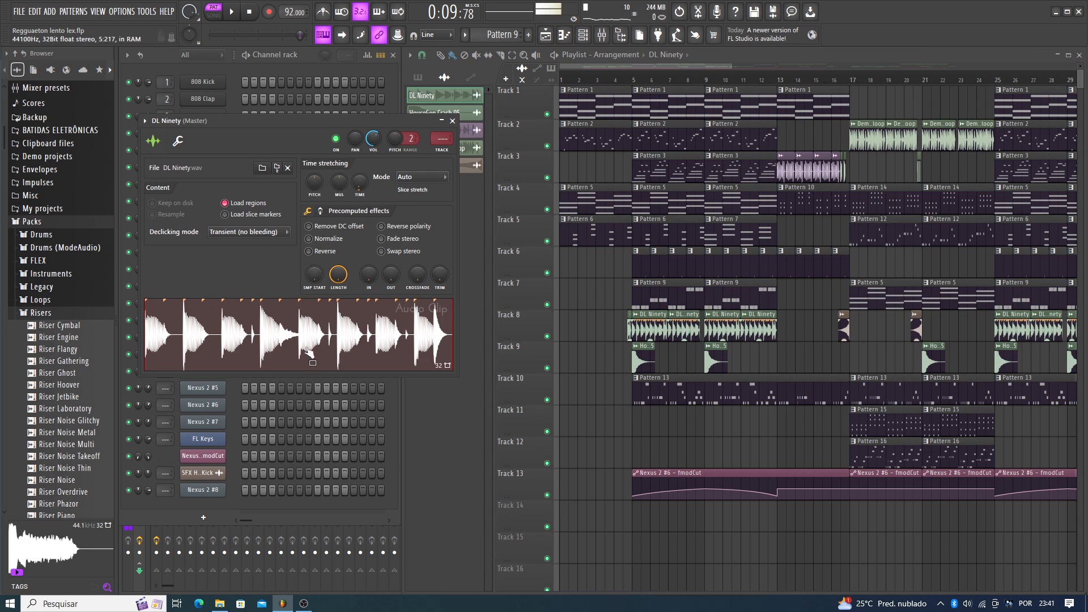
click(452, 121)
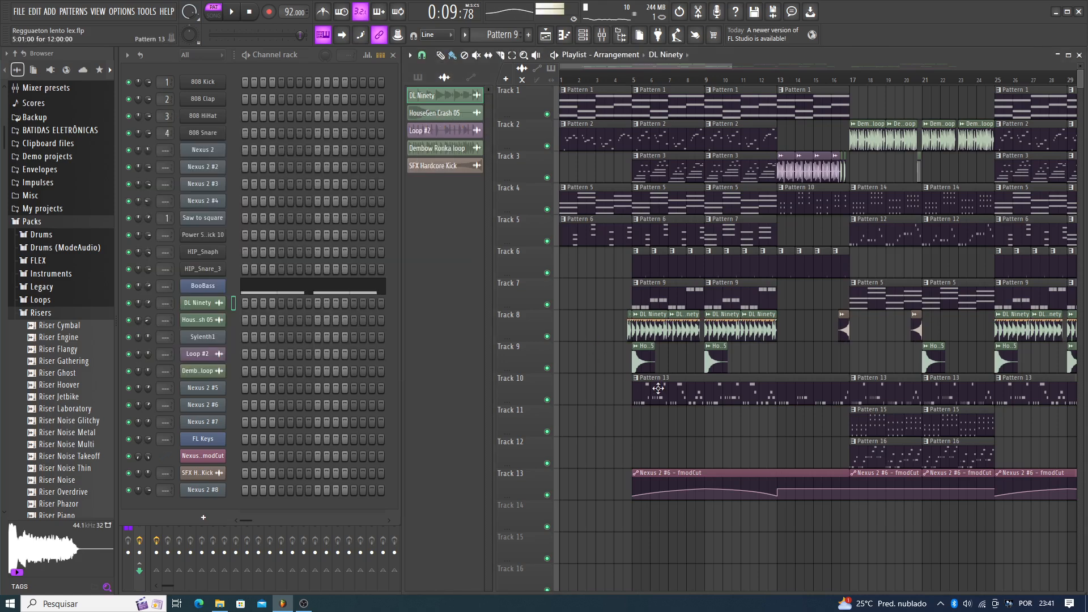
- Examine the Nexus 2 #6 notes of Pattern 13 and play them back from bar 13
click(699, 404)
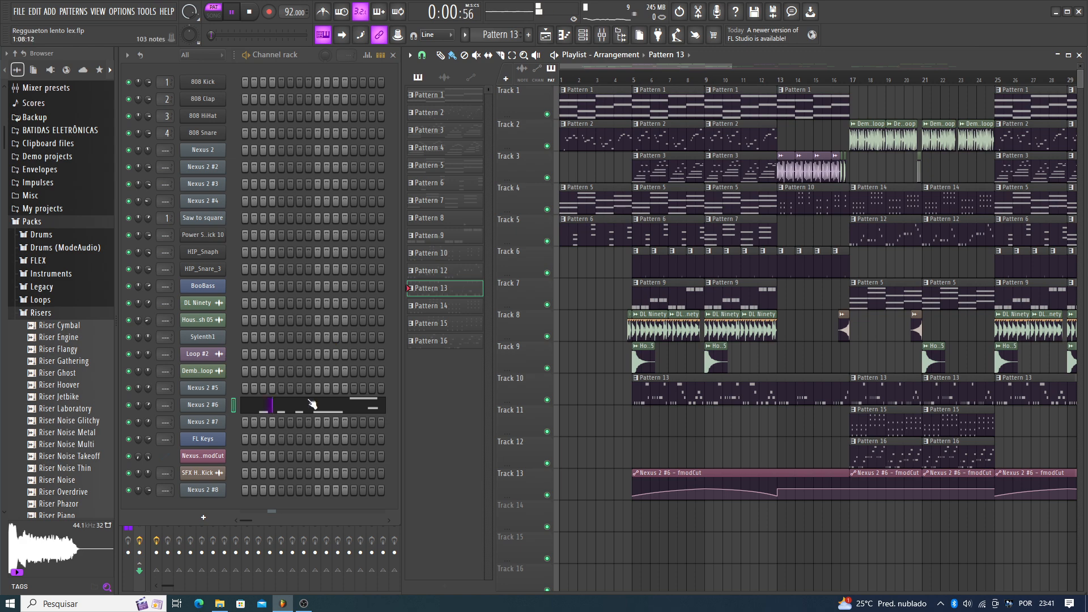
click(298, 412)
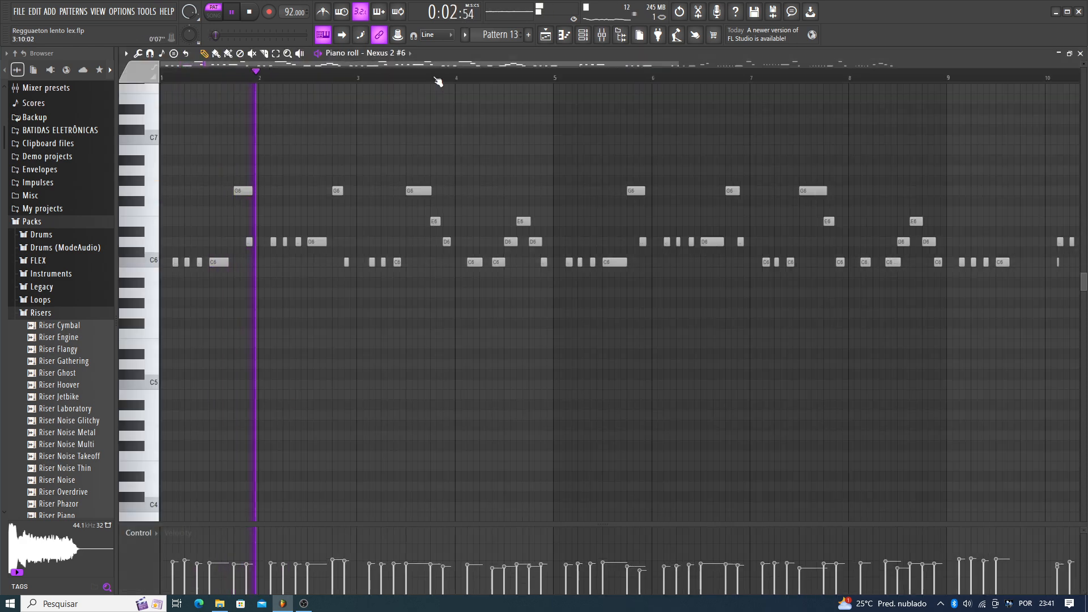
scroll(439, 81, down, 3)
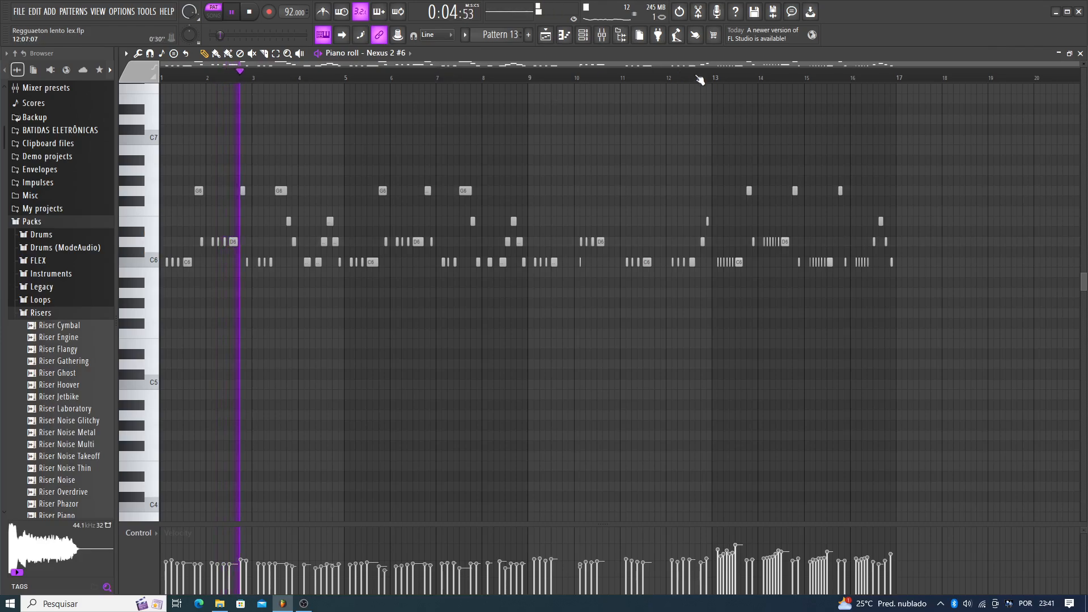
click(714, 78)
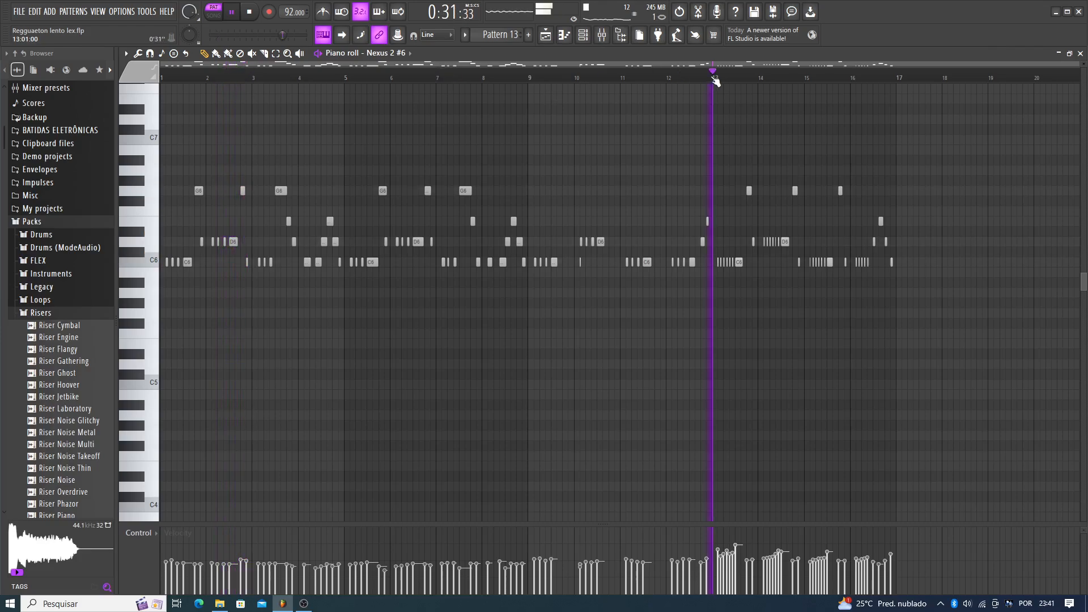
click(1081, 54)
- Play the whole arrangement from the start in song mode and take a brief look at the mixer
scroll(765, 88, down, 3)
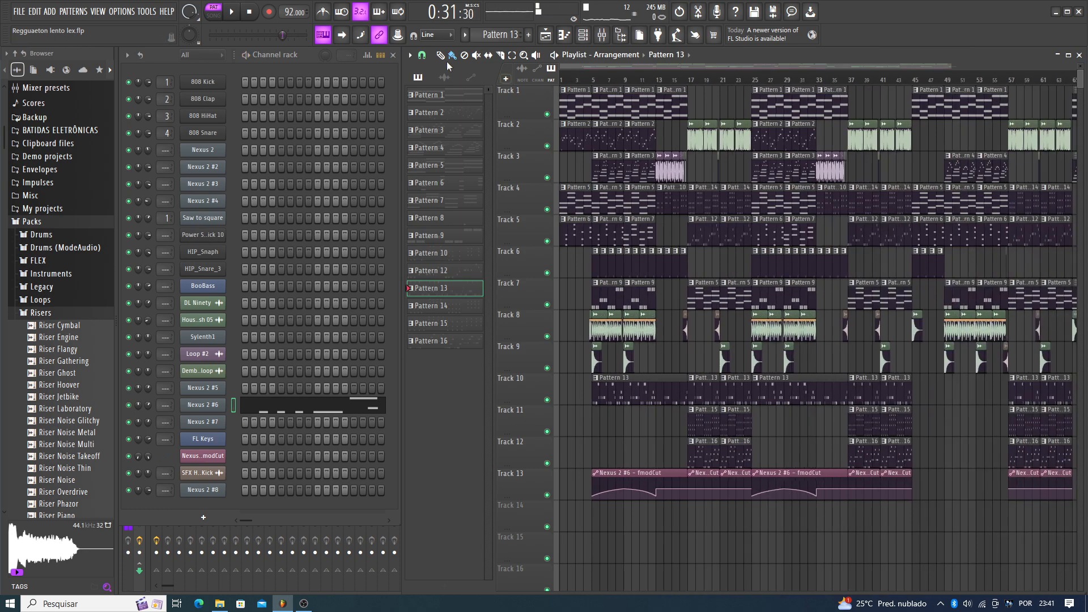
click(232, 13)
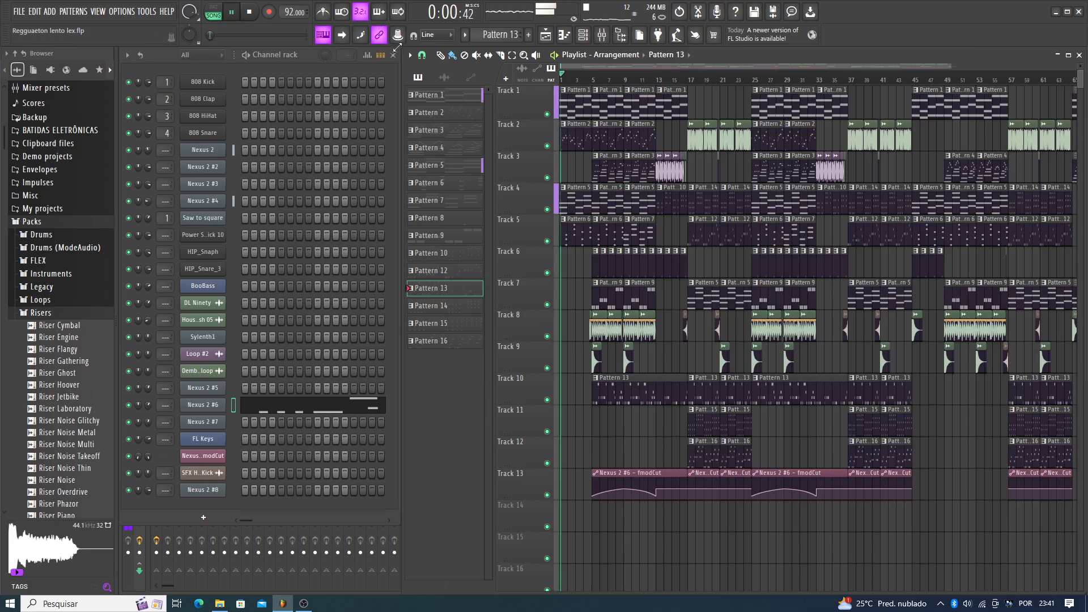
key(F4)
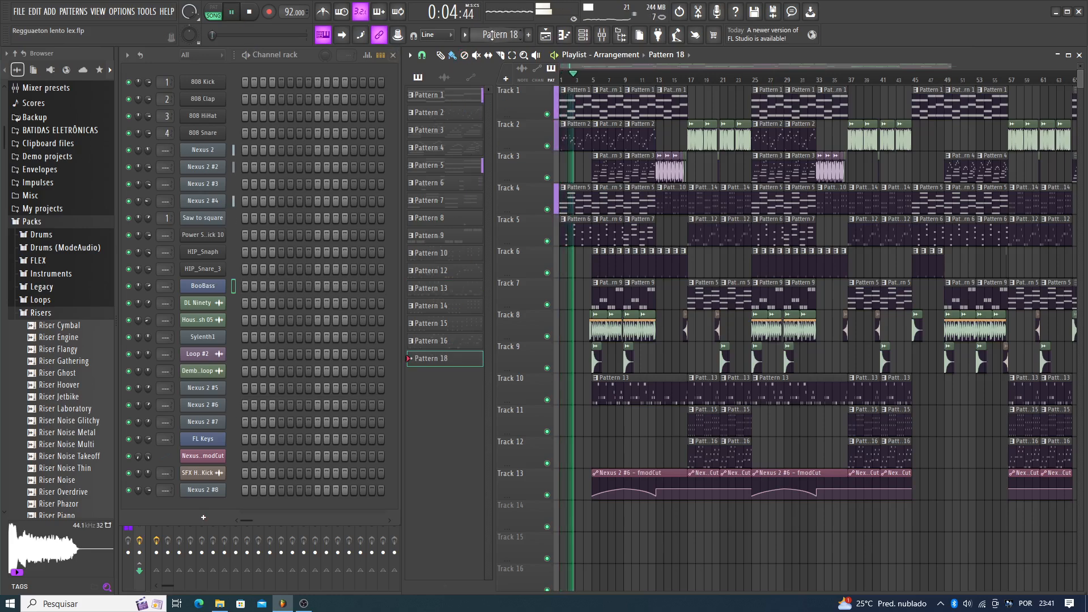
click(602, 40)
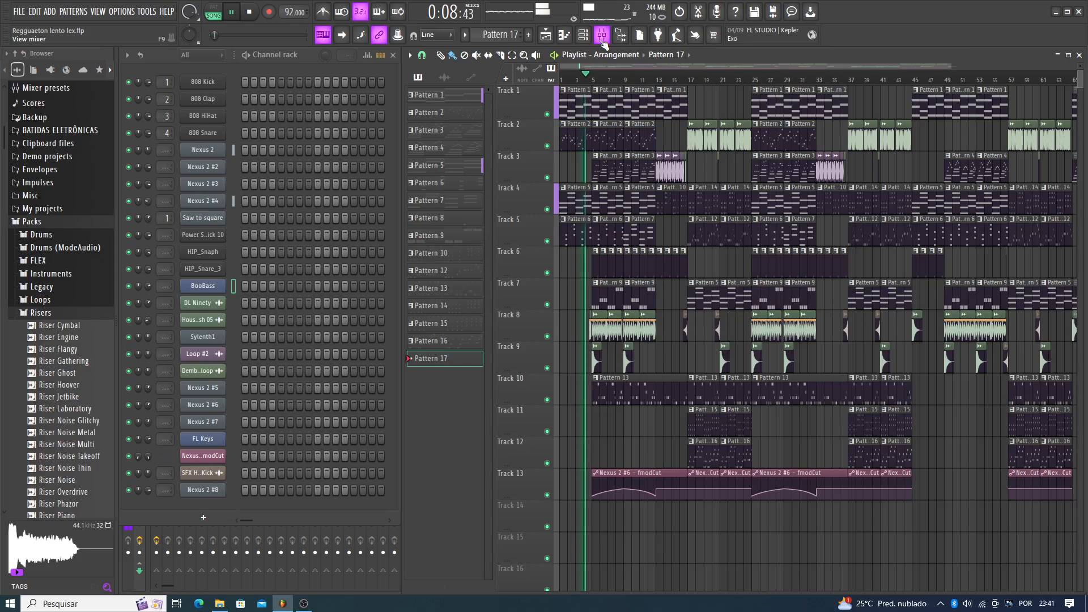
click(602, 38)
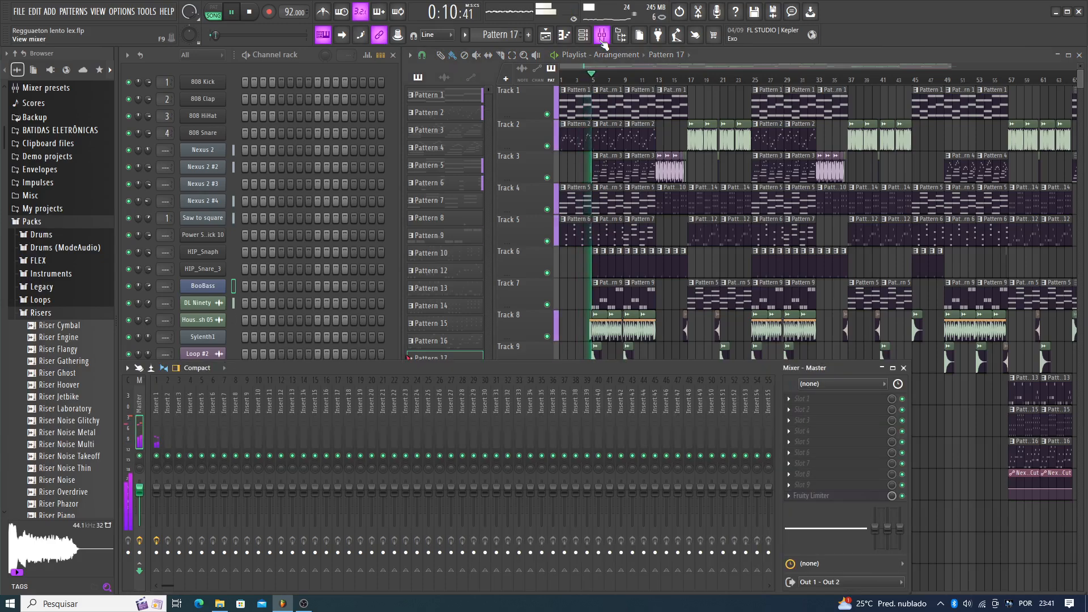
click(603, 41)
- Turn on auto-scrolling and follow the song's playback across the playlist
scroll(597, 83, up, 5)
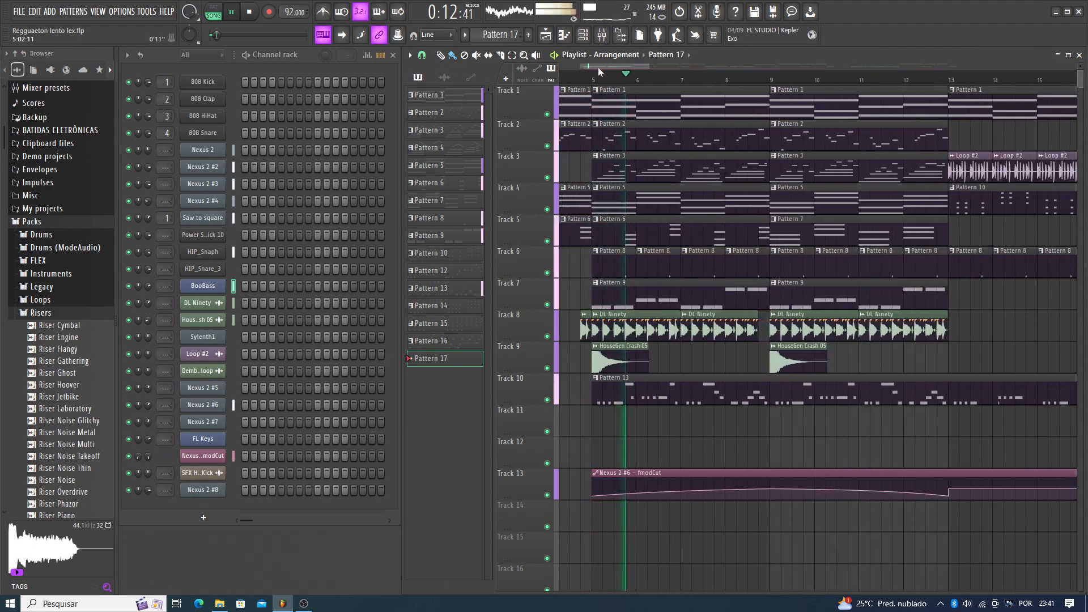
drag(598, 67, 589, 69)
scroll(600, 76, down, 4)
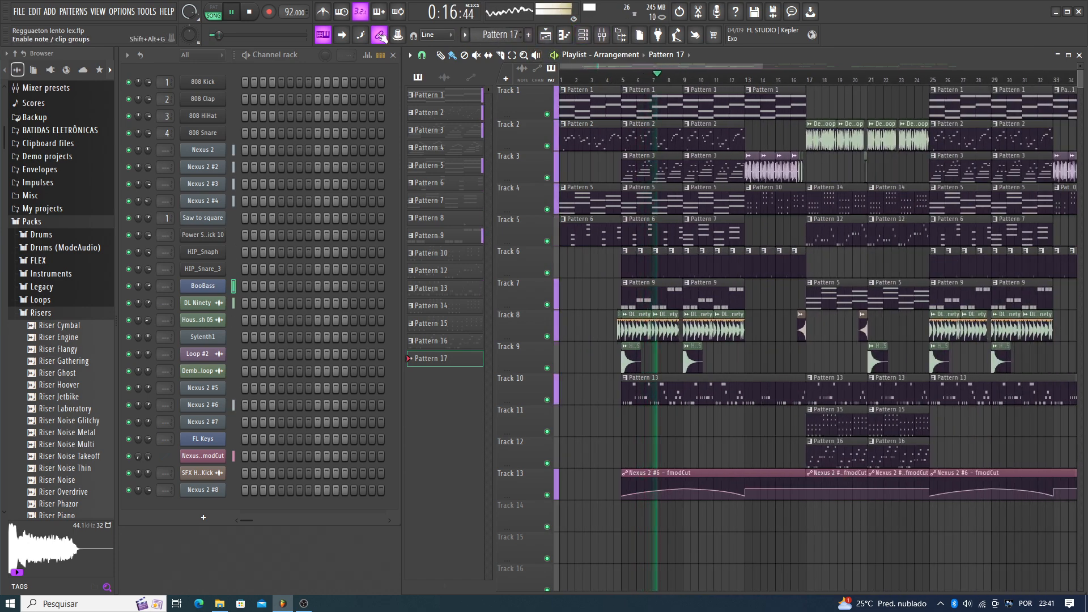
click(341, 35)
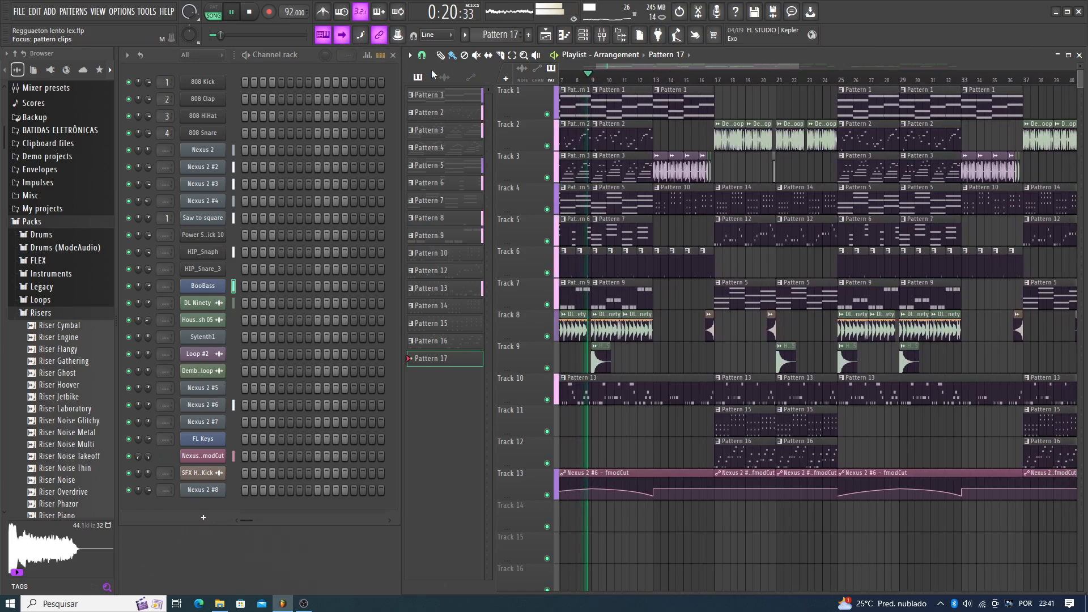
scroll(588, 78, up, 3)
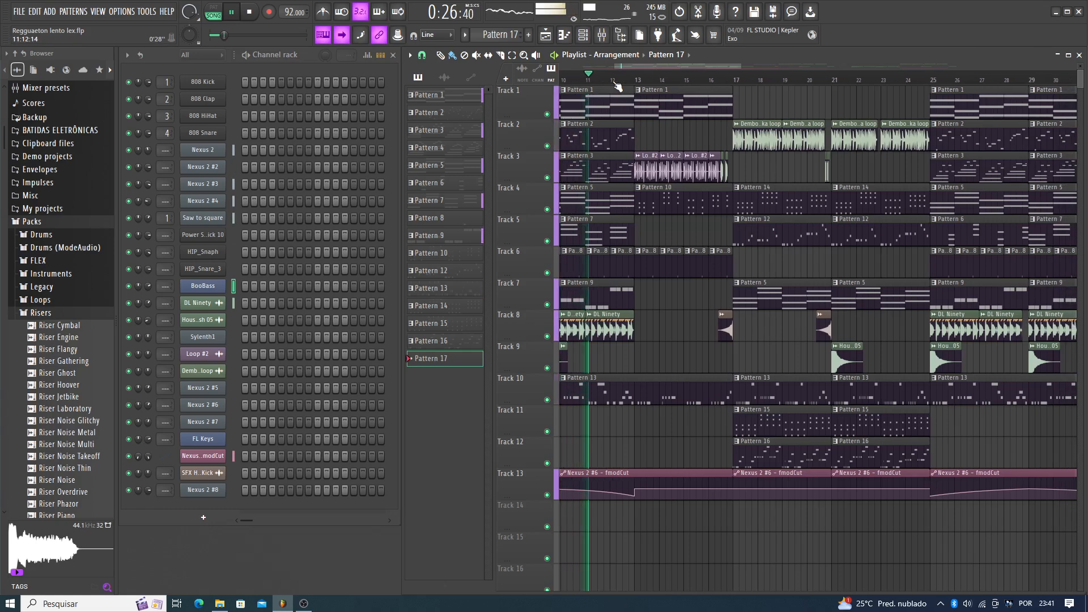
scroll(617, 85, down, 3)
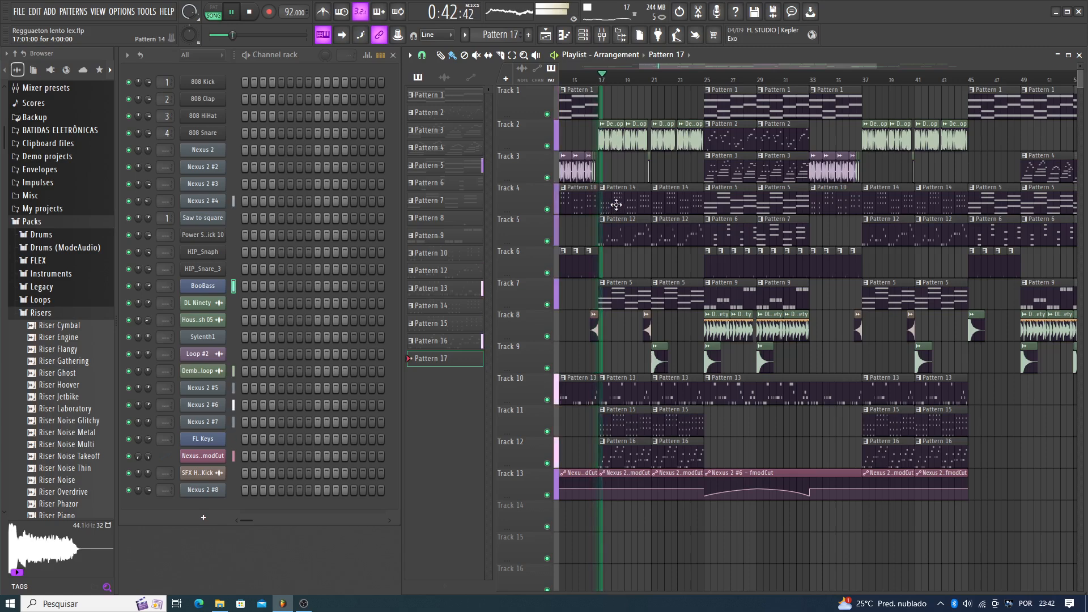
- Examine the Nexus 2 #7 chord notes of Pattern 14 from Track 4 in the piano roll
double_click(617, 205)
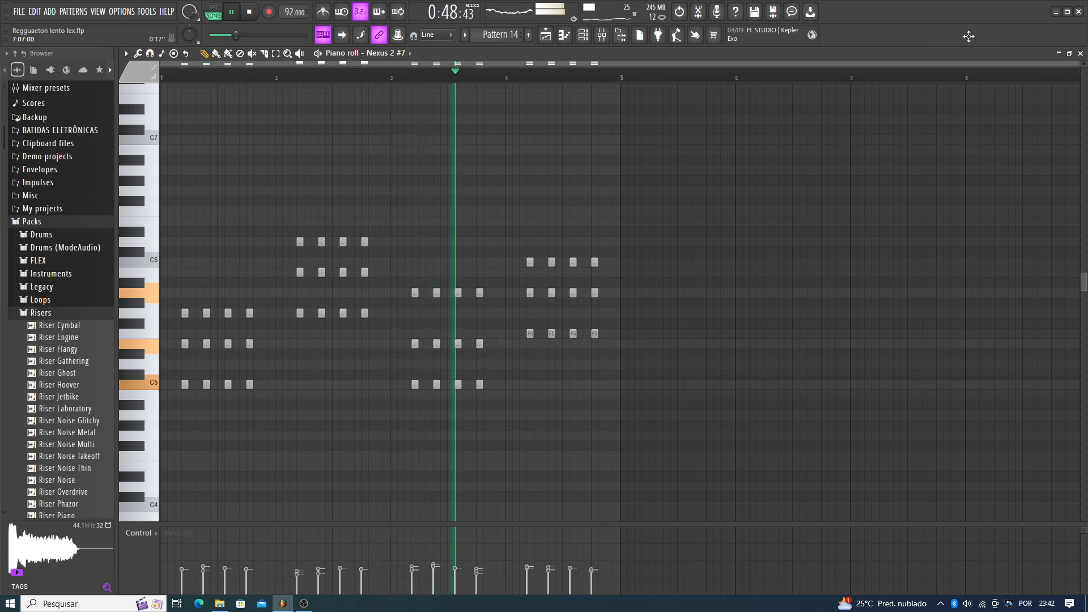
click(1080, 54)
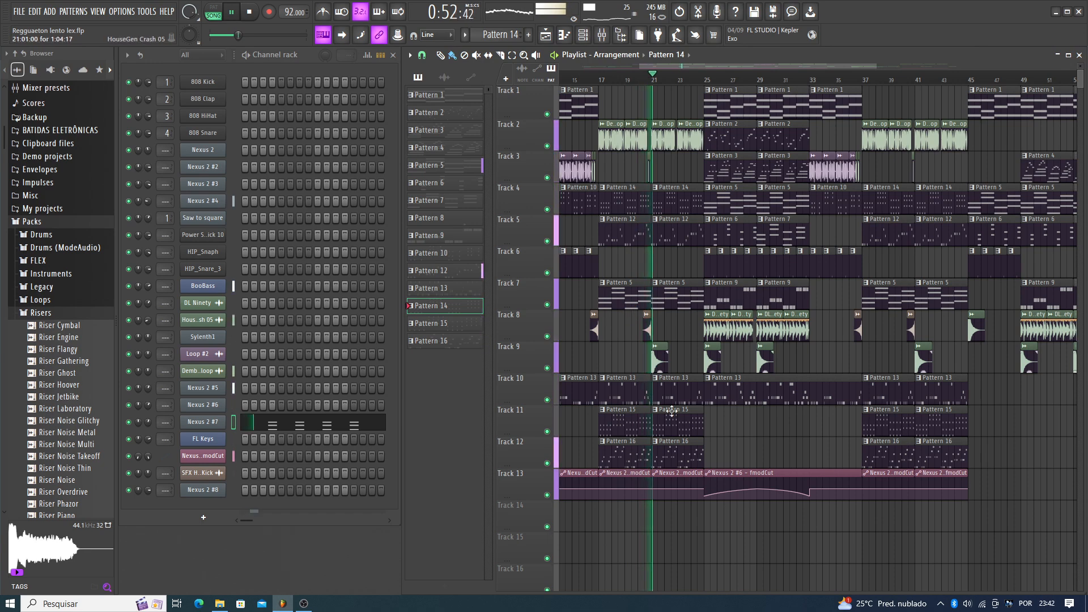
- Examine the BooBass notes of Pattern 16 from Track 12 in the piano roll
double_click(661, 449)
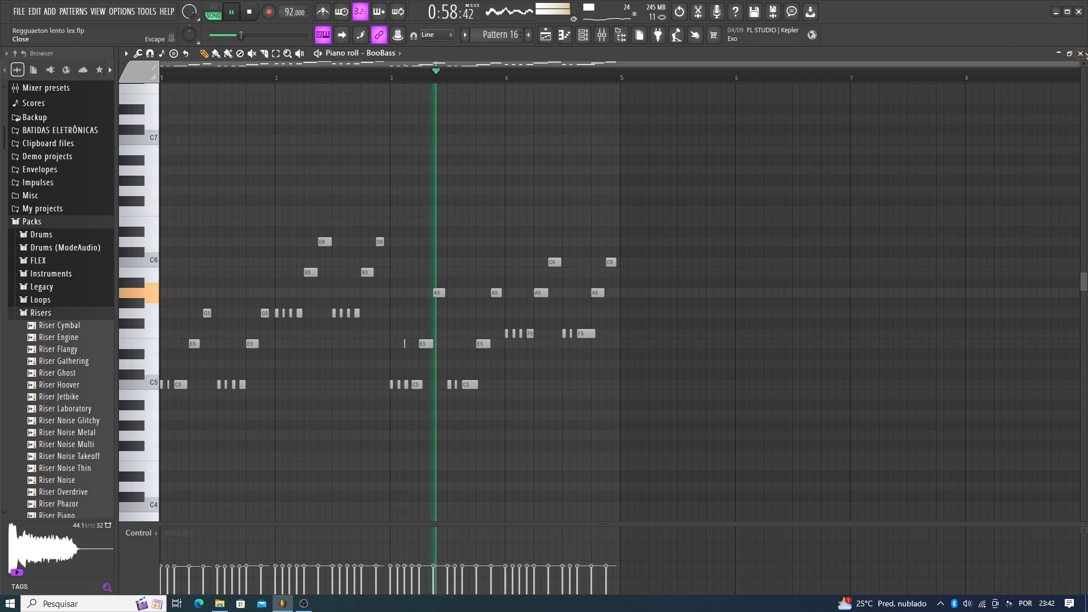
click(1080, 53)
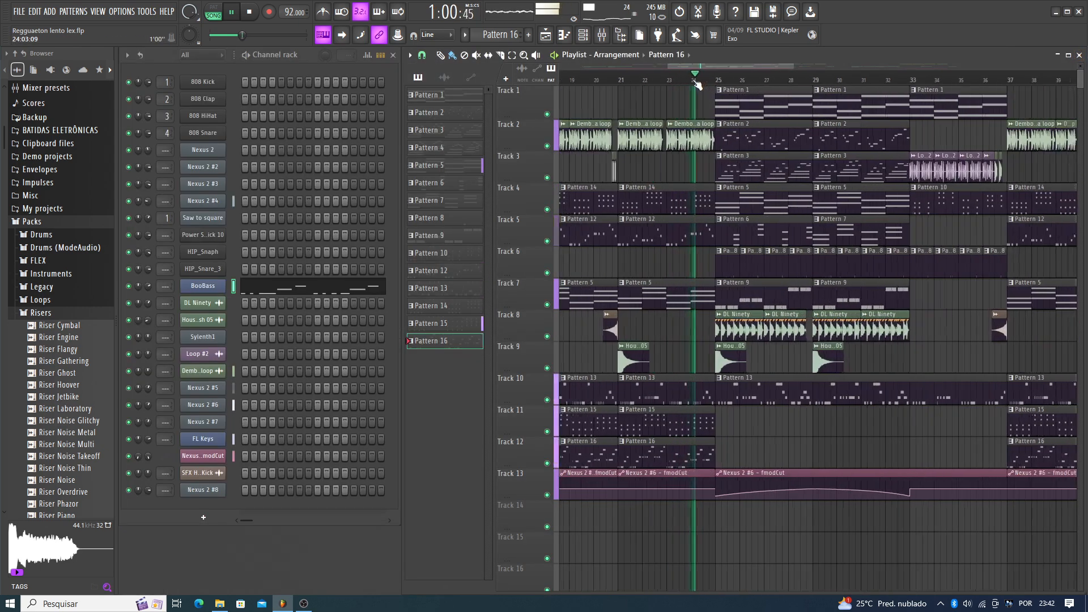
- Follow the song's playback across the playlist from bar 24 to bar 33, viewing the clips of each track up close and in overview
scroll(697, 84, up, 2)
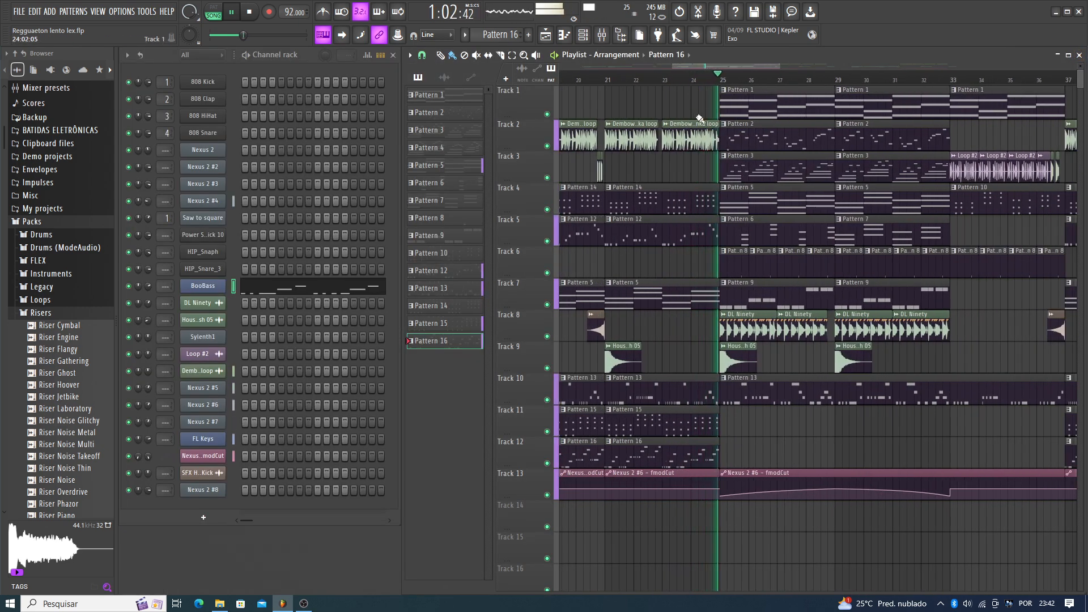
scroll(790, 85, down, 4)
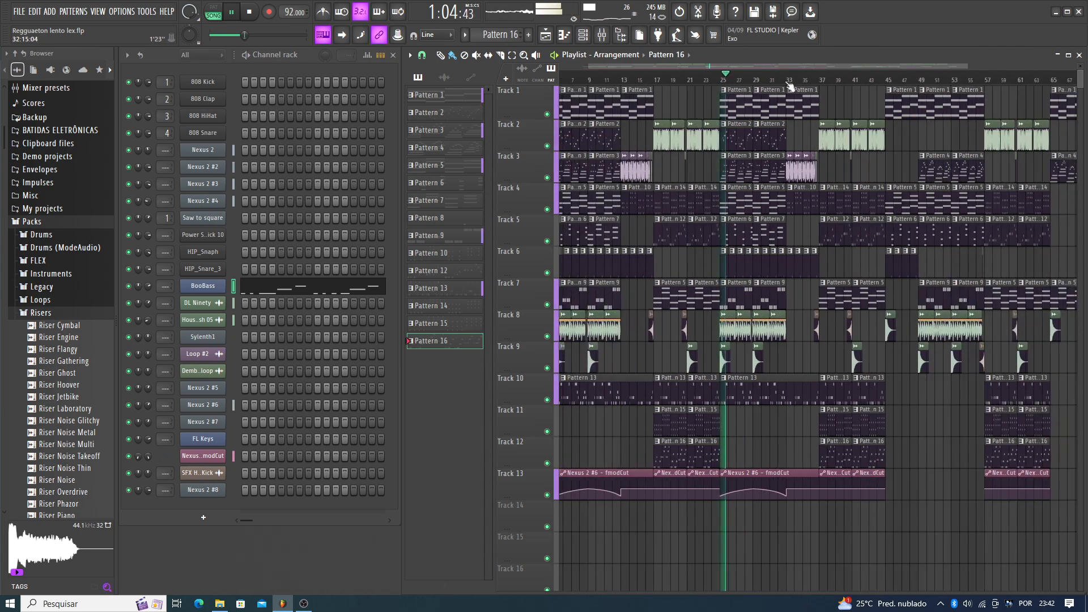
scroll(789, 85, up, 3)
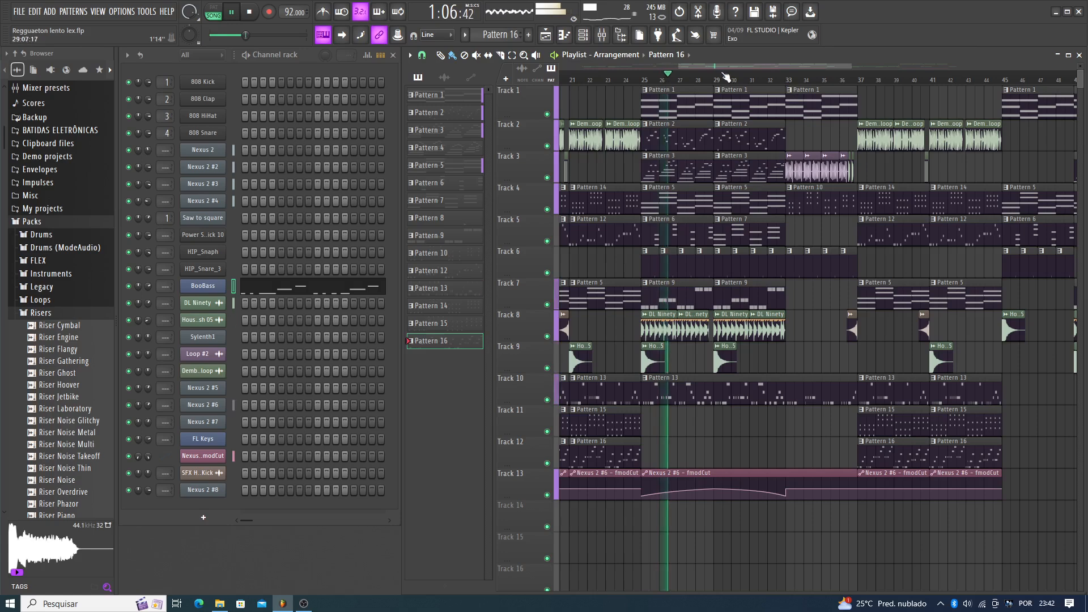
scroll(732, 67, down, 1)
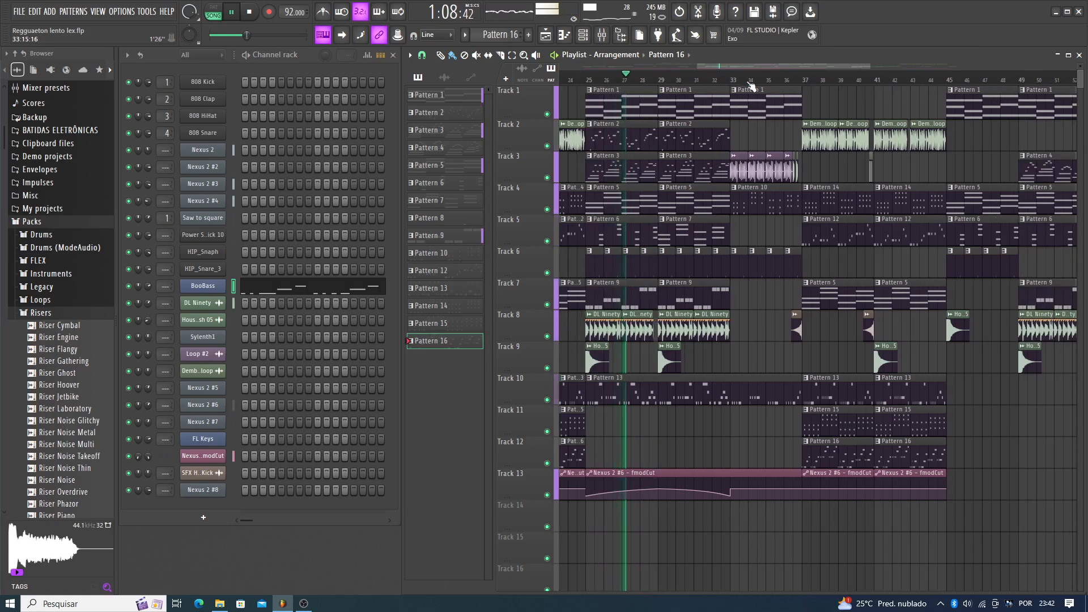
scroll(749, 84, down, 1)
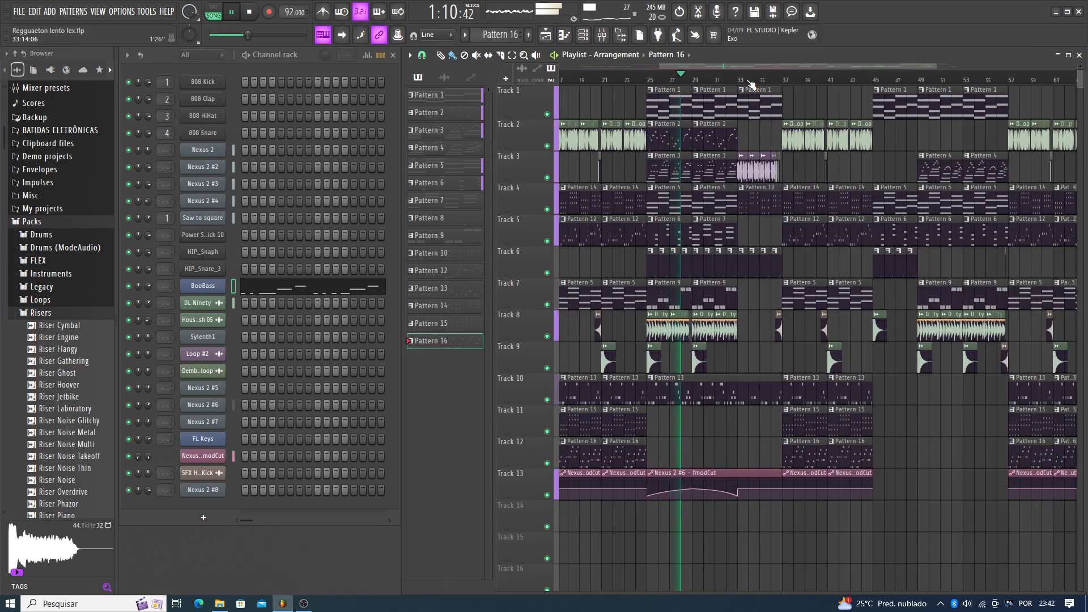
scroll(697, 86, up, 3)
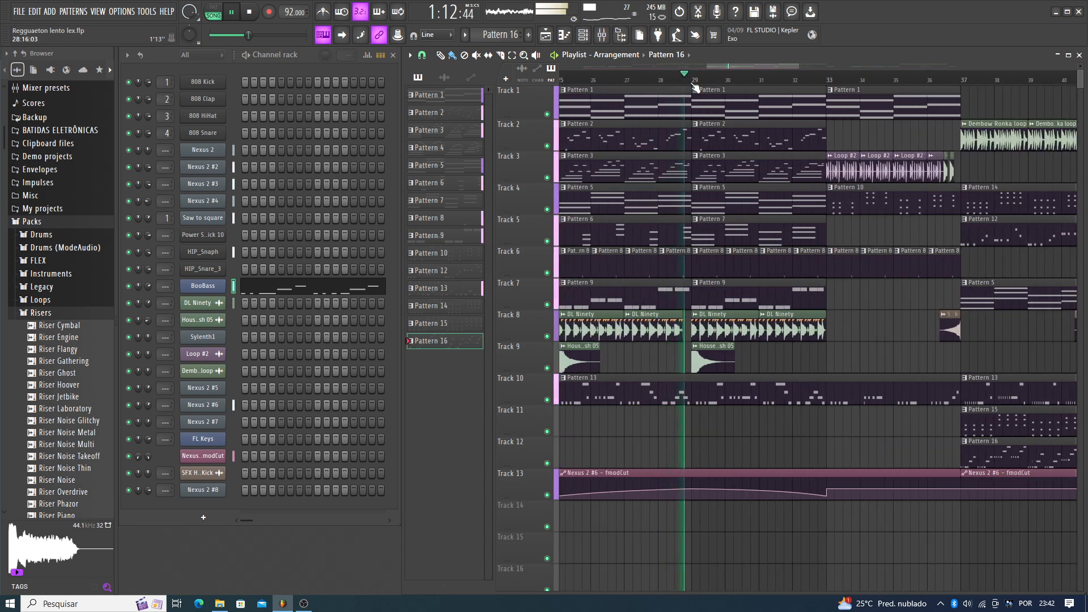
scroll(711, 86, down, 3)
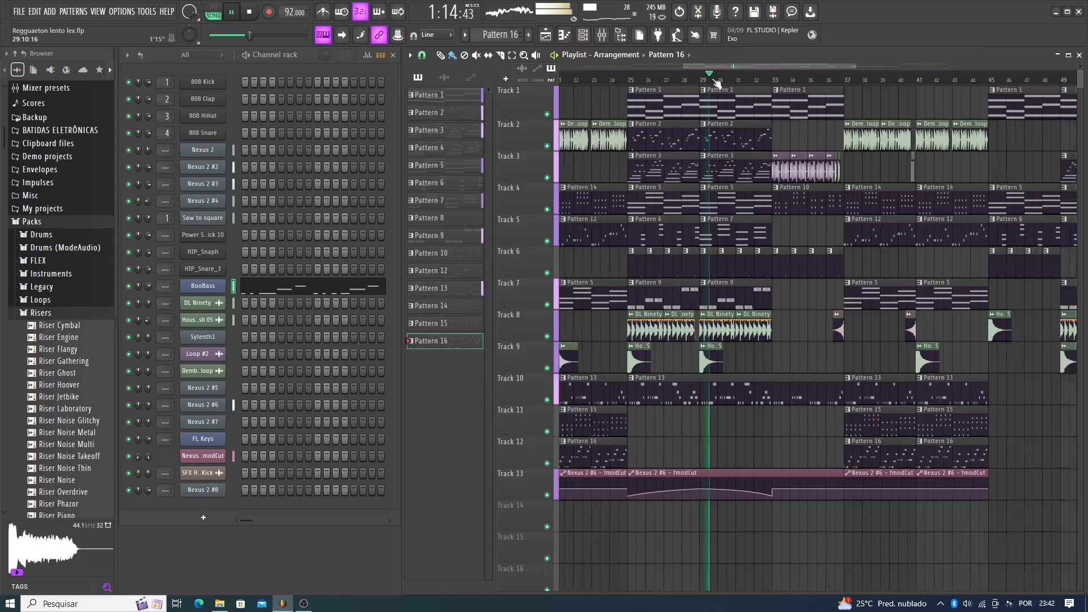
scroll(734, 82, up, 3)
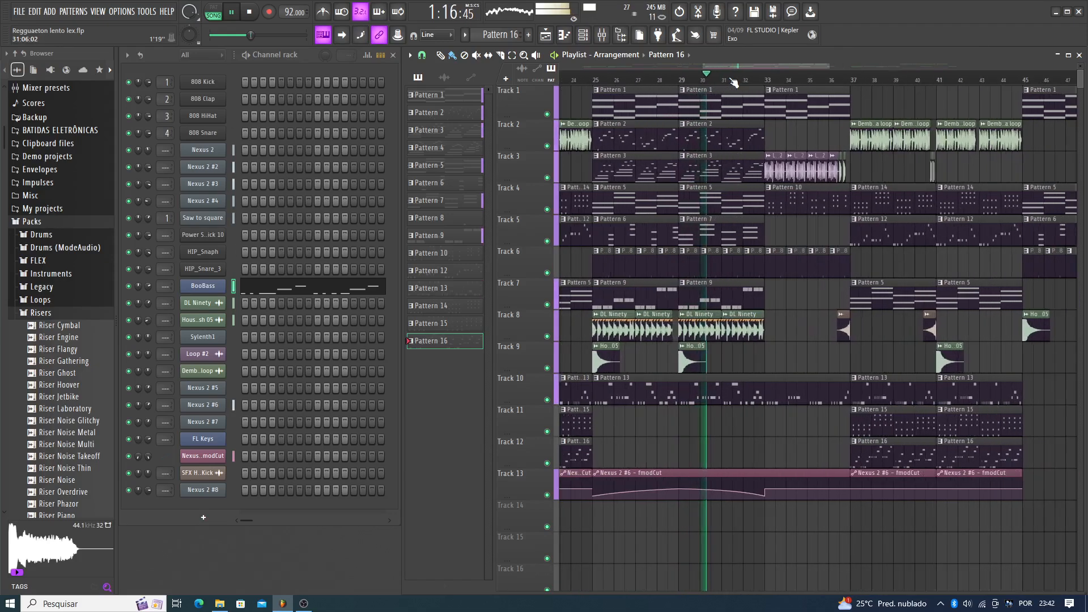
scroll(734, 82, down, 2)
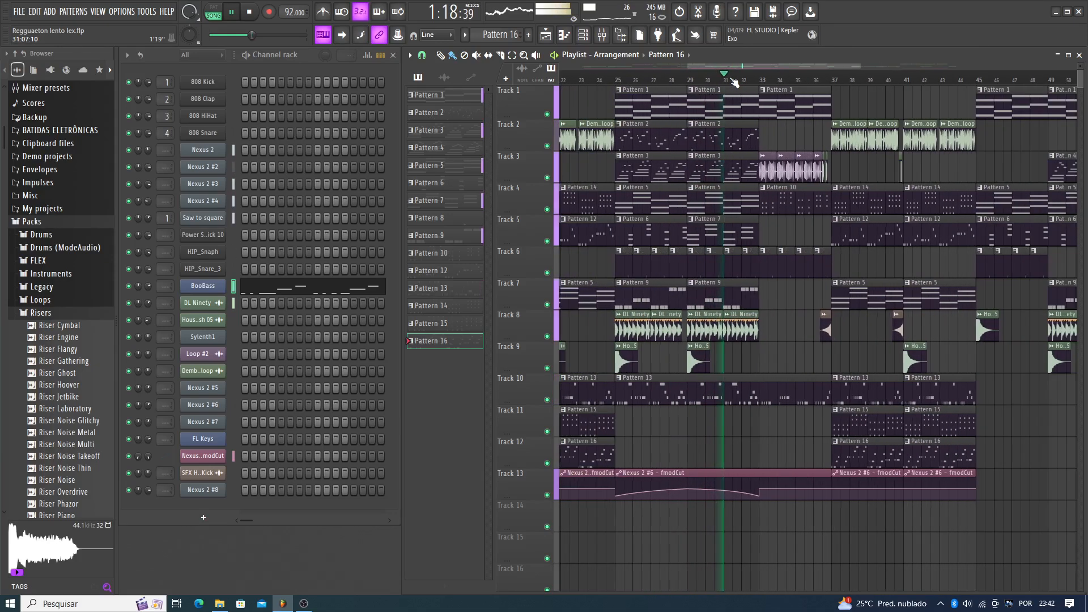
scroll(766, 82, up, 2)
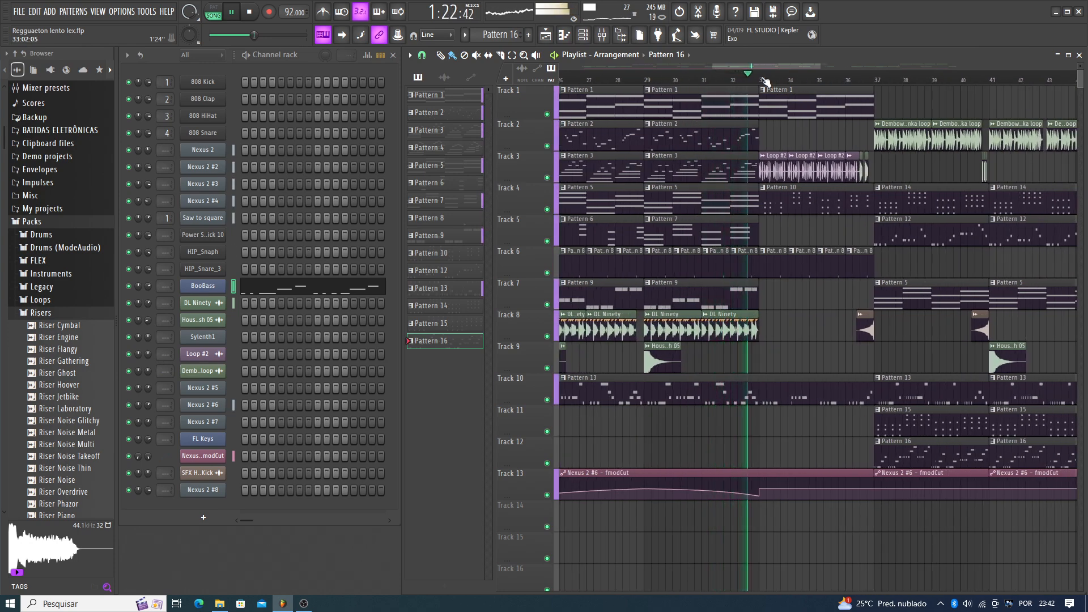
scroll(768, 83, down, 2)
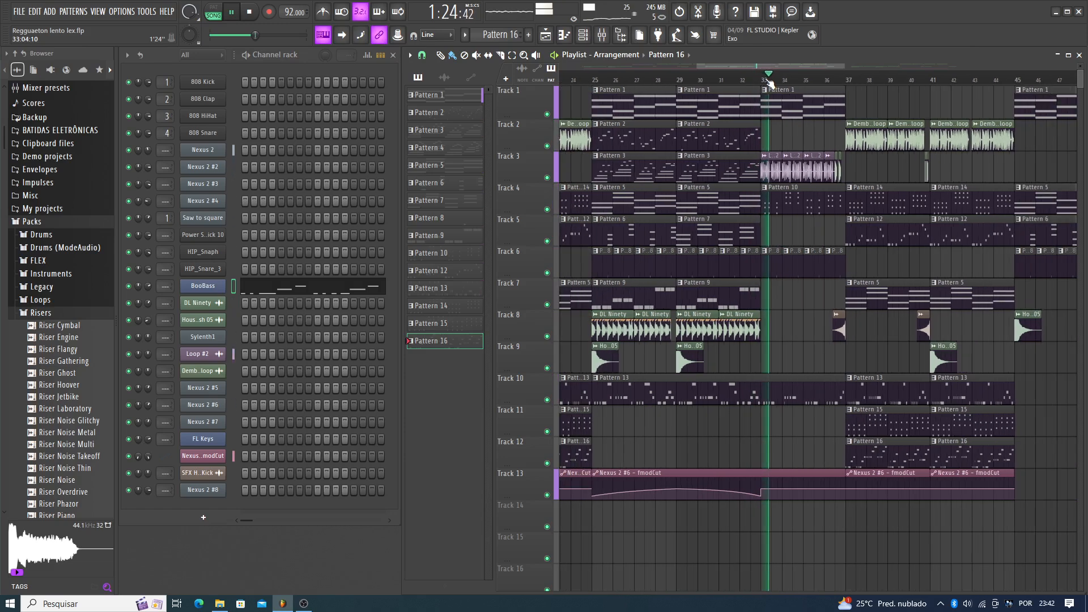
- Follow the playback from the Loop #2 section at bar 33 through the Dembow loop section that starts at bar 37
drag(779, 67, 823, 71)
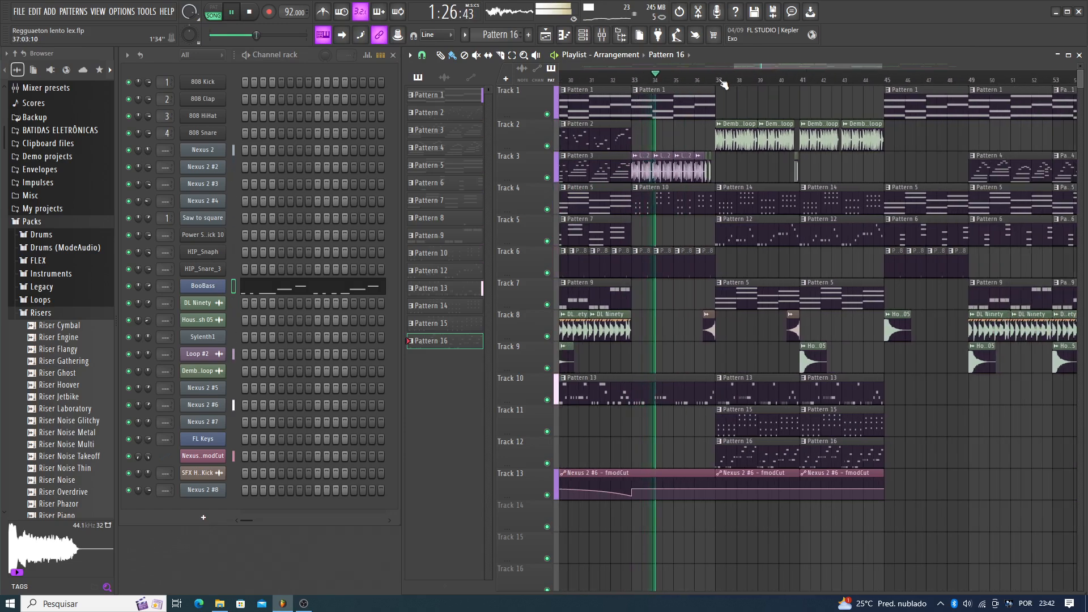
scroll(719, 87, up, 3)
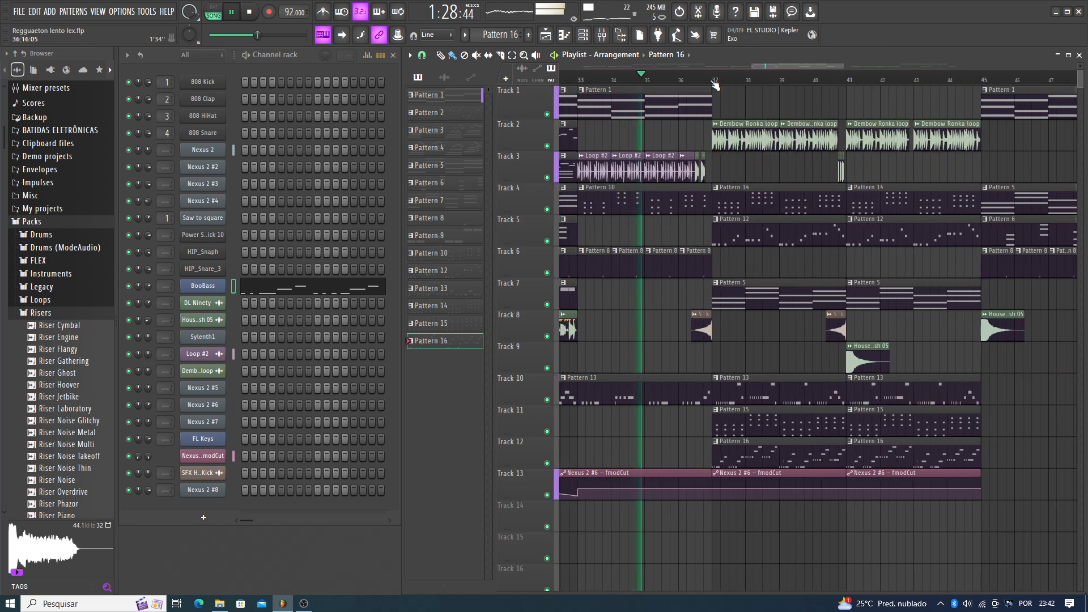
scroll(709, 86, down, 3)
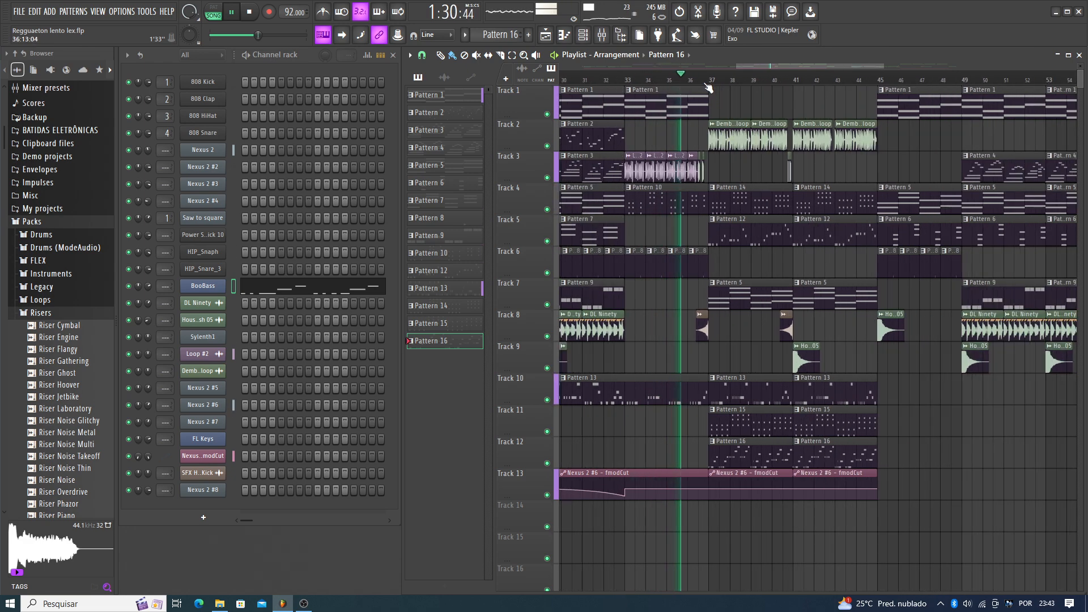
scroll(711, 82, up, 3)
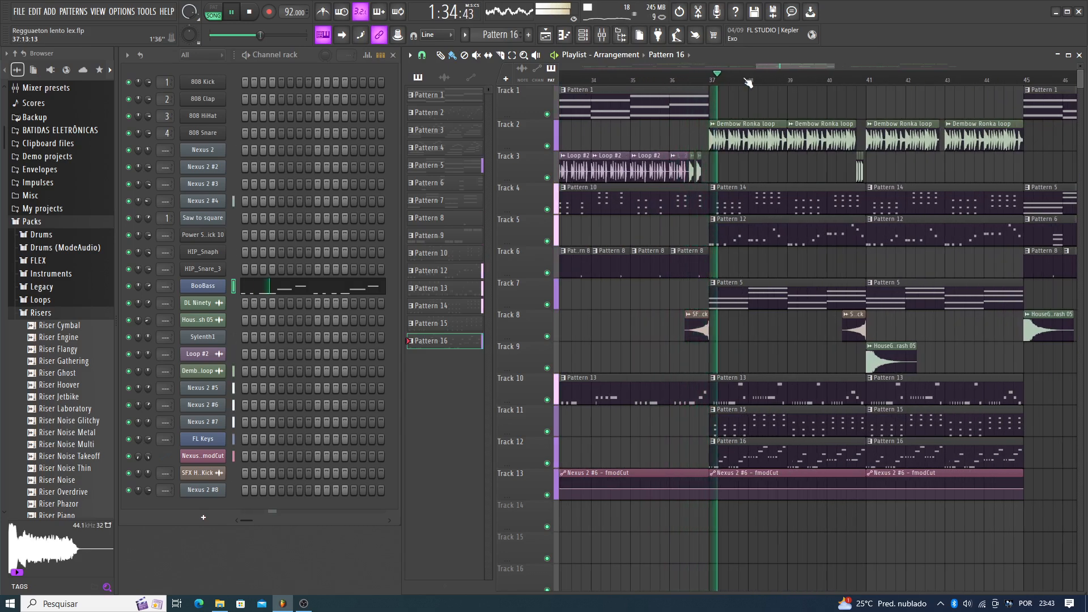
drag(790, 65, 806, 84)
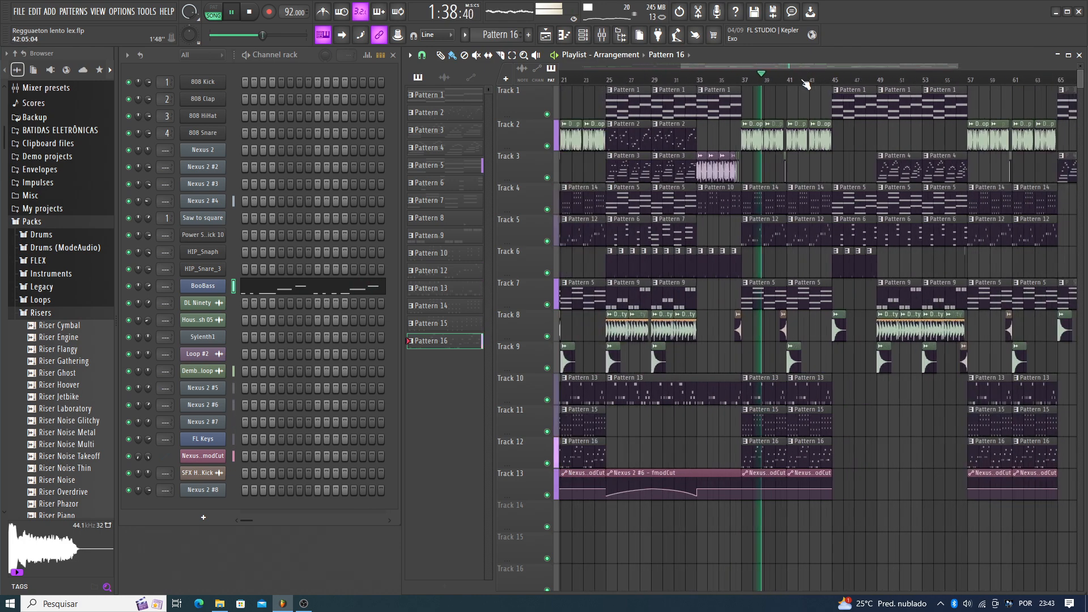
scroll(819, 77, down, 3)
scroll(850, 81, up, 5)
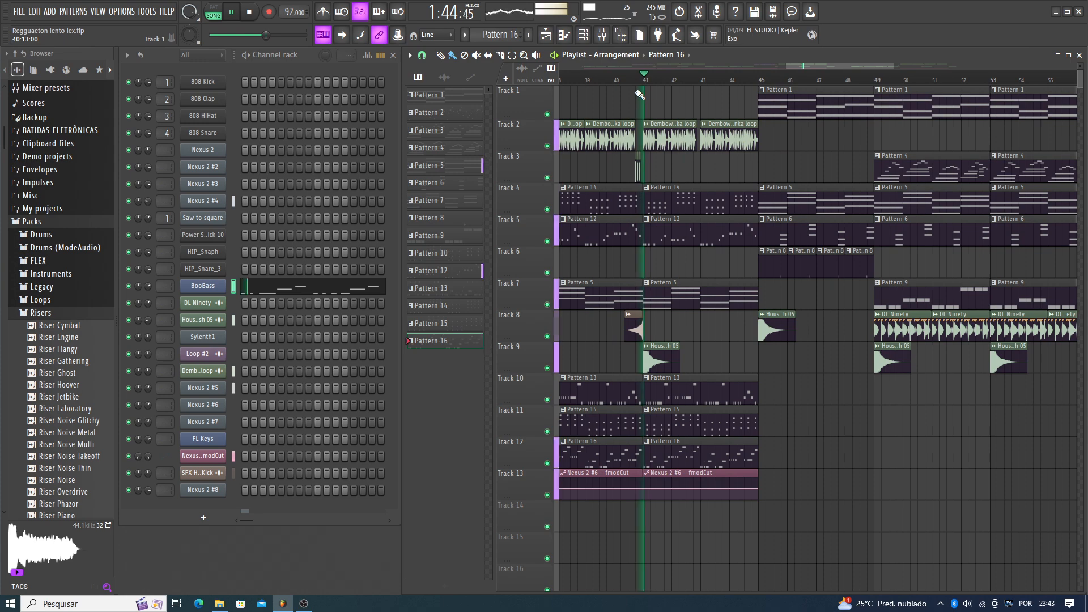
scroll(785, 81, up, 2)
scroll(785, 81, down, 4)
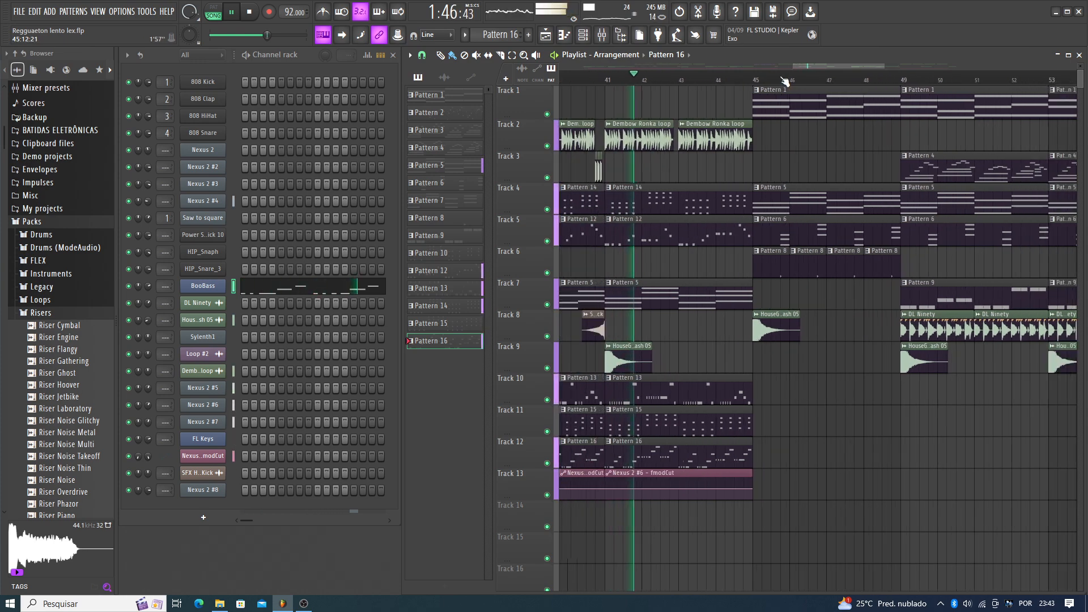
scroll(861, 82, up, 1)
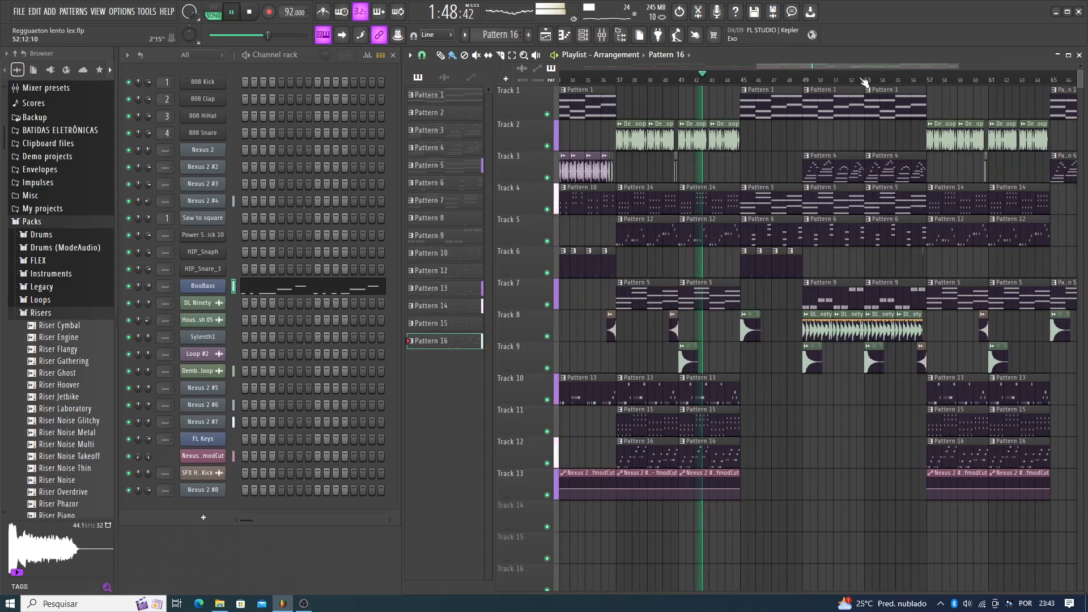
- View the complete arrangement with reduced track heights, and follow the playback into the section starting at bar 45
scroll(839, 81, down, 3)
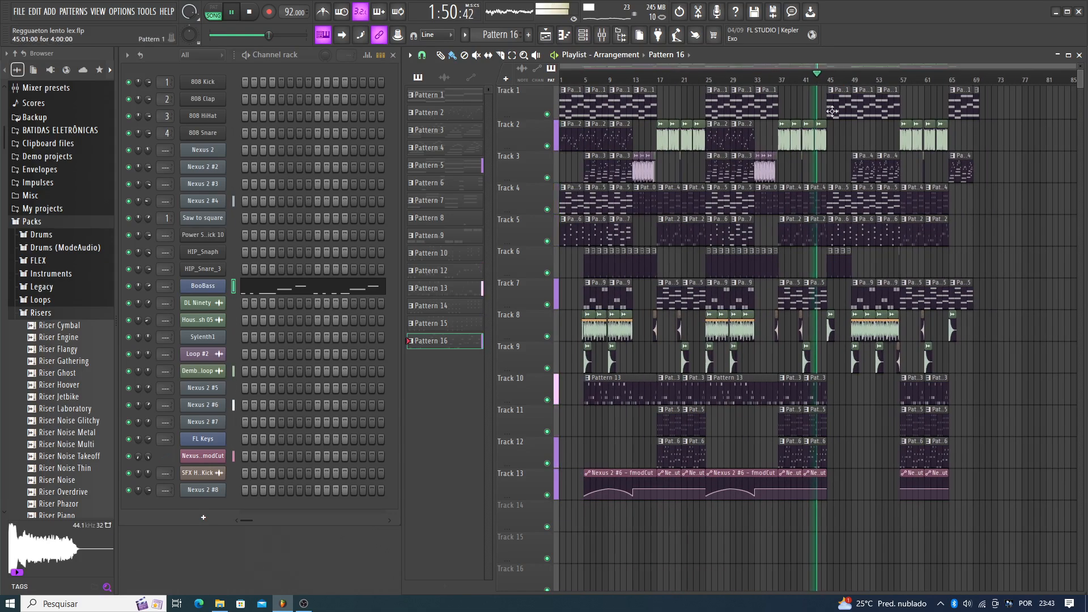
scroll(1081, 67, down, 2)
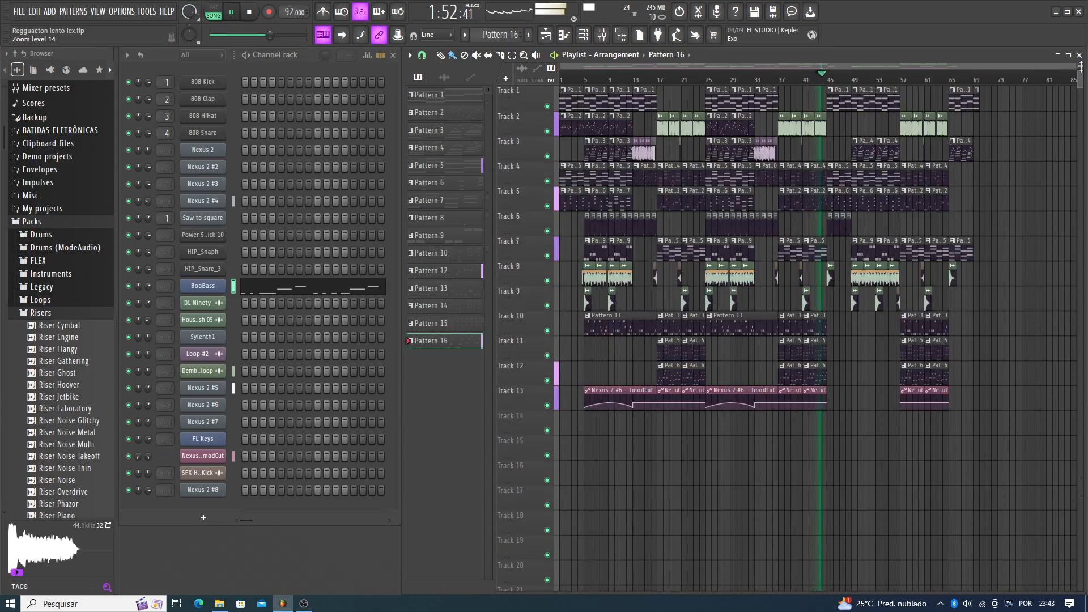
scroll(991, 83, up, 3)
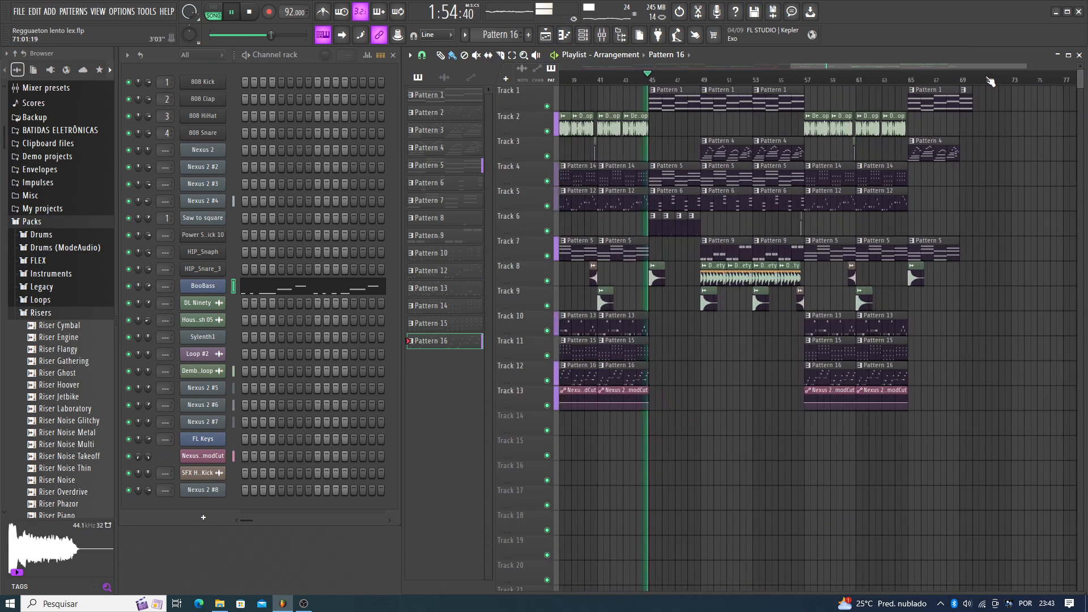
scroll(938, 81, down, 1)
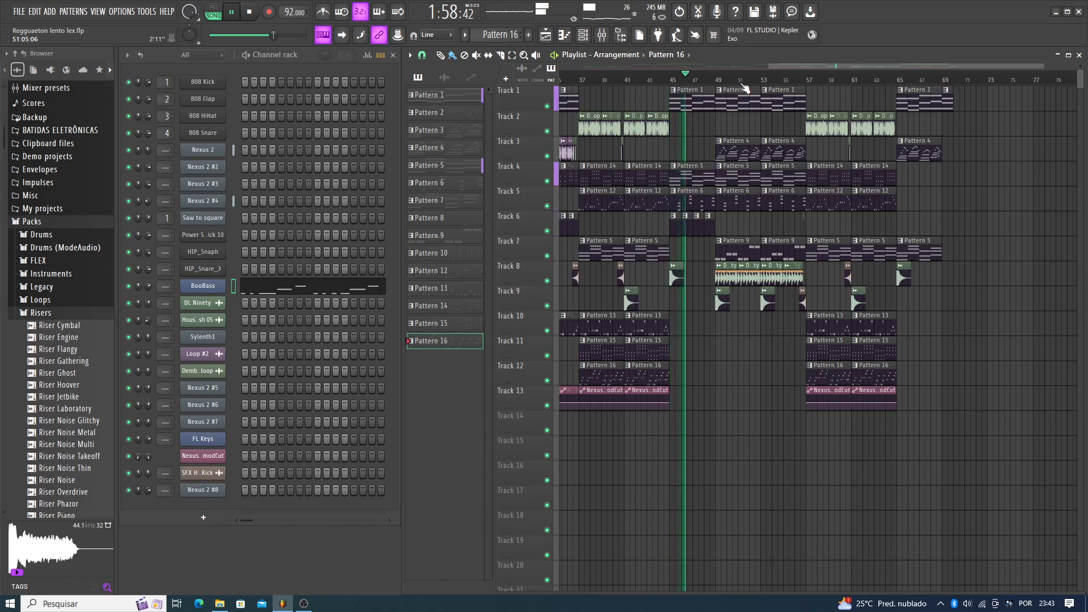
scroll(754, 88, up, 1)
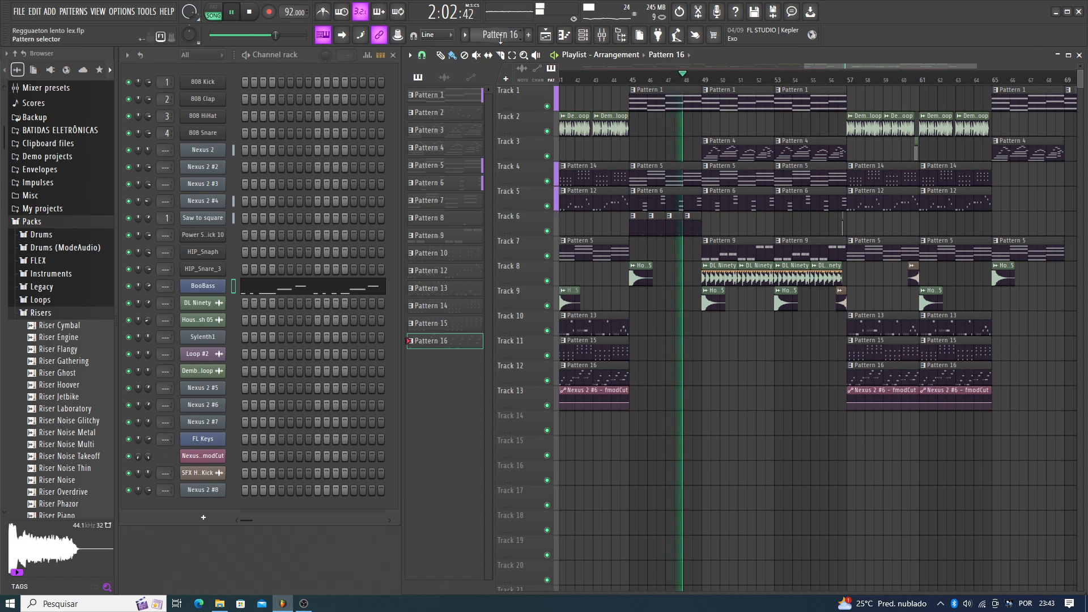
- Make the empty Pattern 18 the active pattern while the song keeps playing
scroll(501, 35, up, 2)
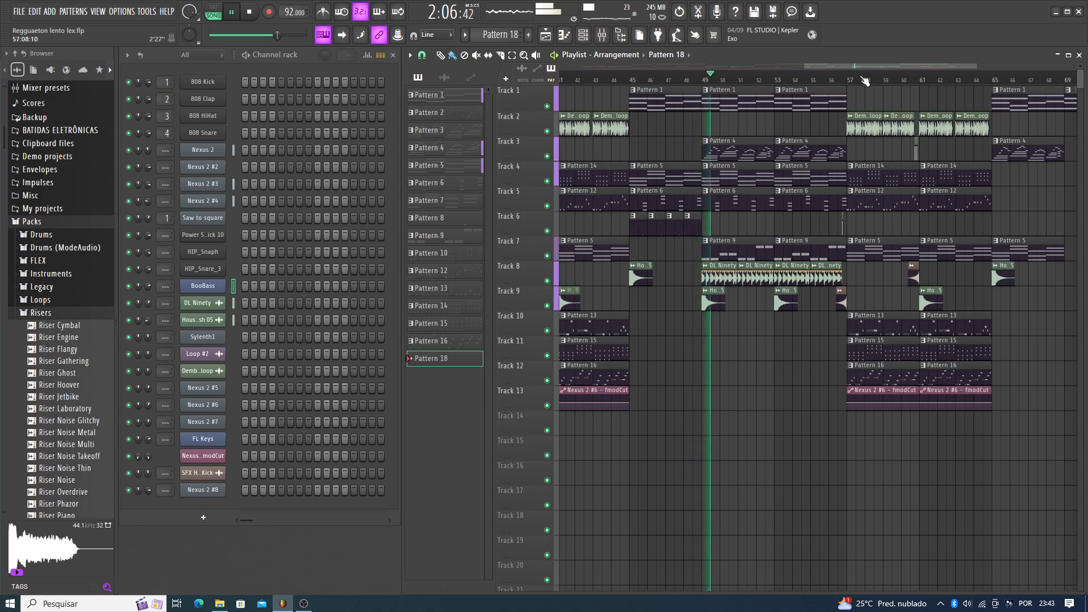
scroll(878, 84, up, 1)
scroll(878, 84, down, 1)
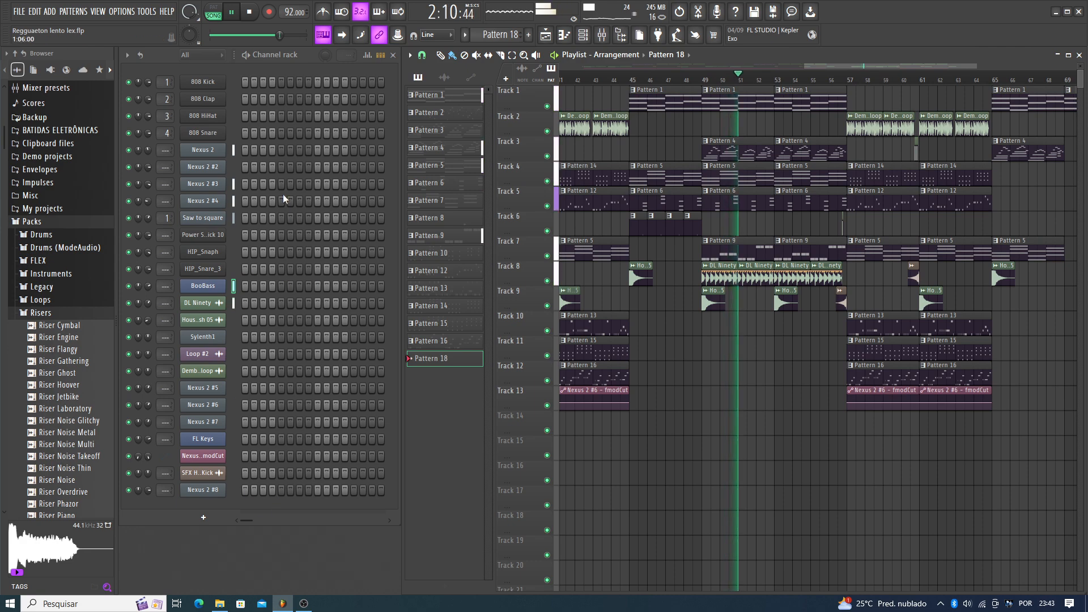
- Inspect the presets of the Nexus 2 #4, Sylenth1 and Nexus 2 #7 instruments from the channel rack, closing each plugin window after viewing
click(204, 202)
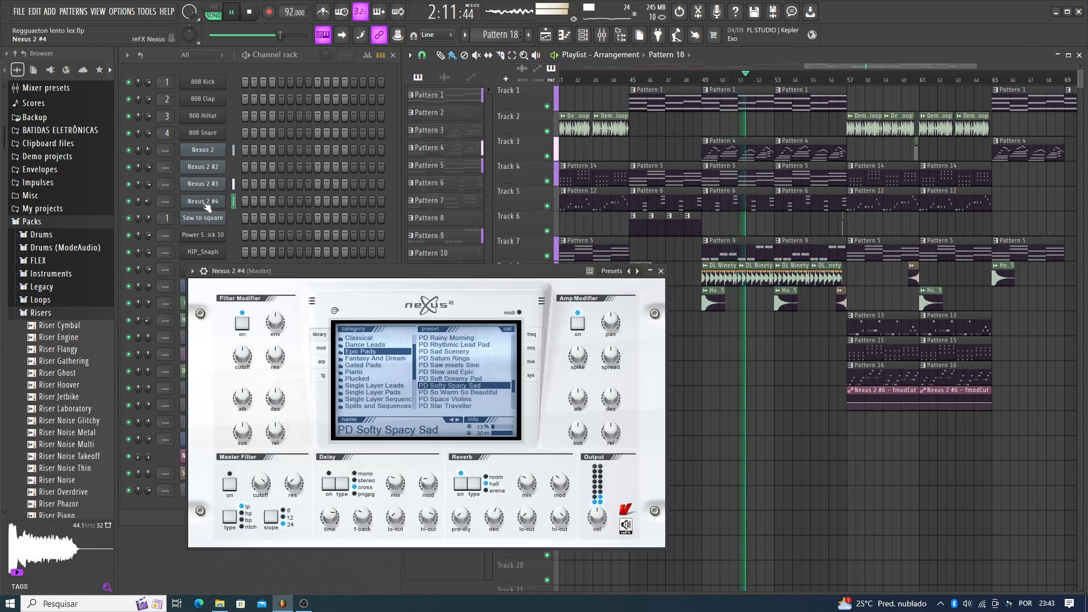
click(662, 272)
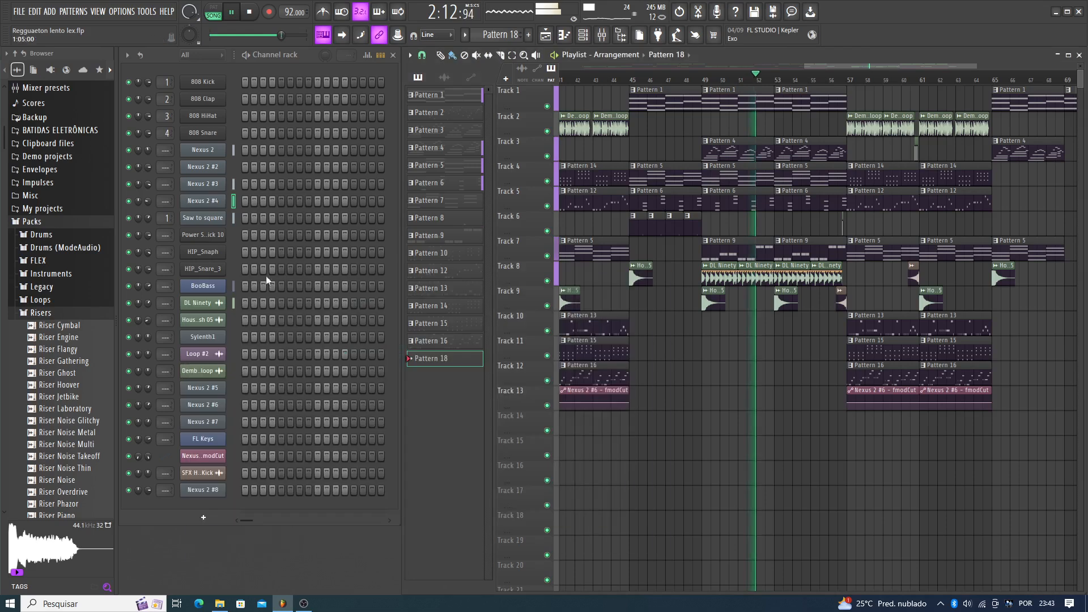
click(203, 337)
drag(442, 164, 505, 165)
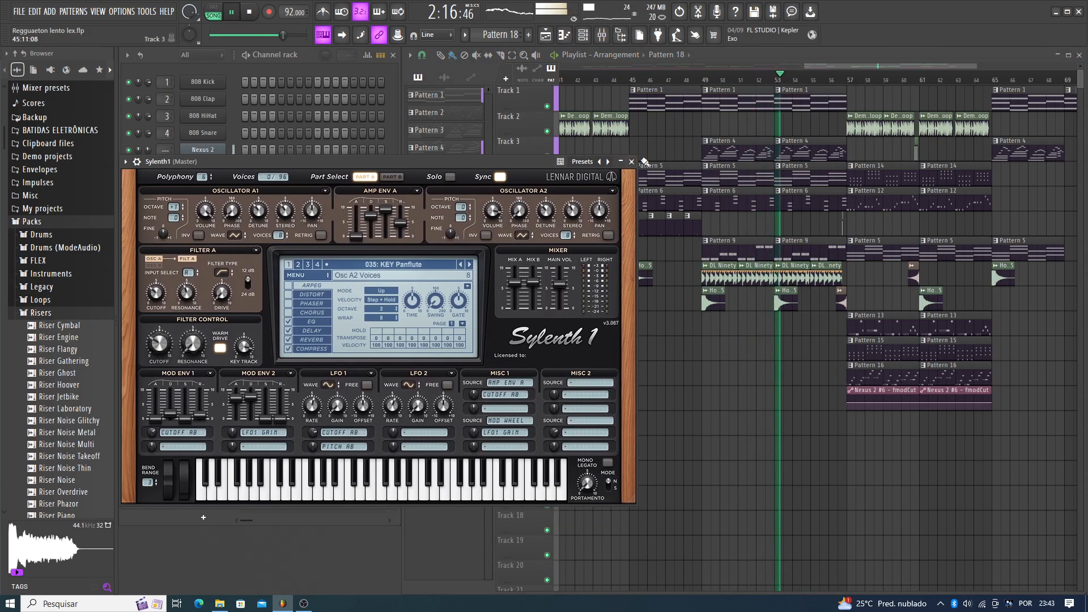
click(632, 162)
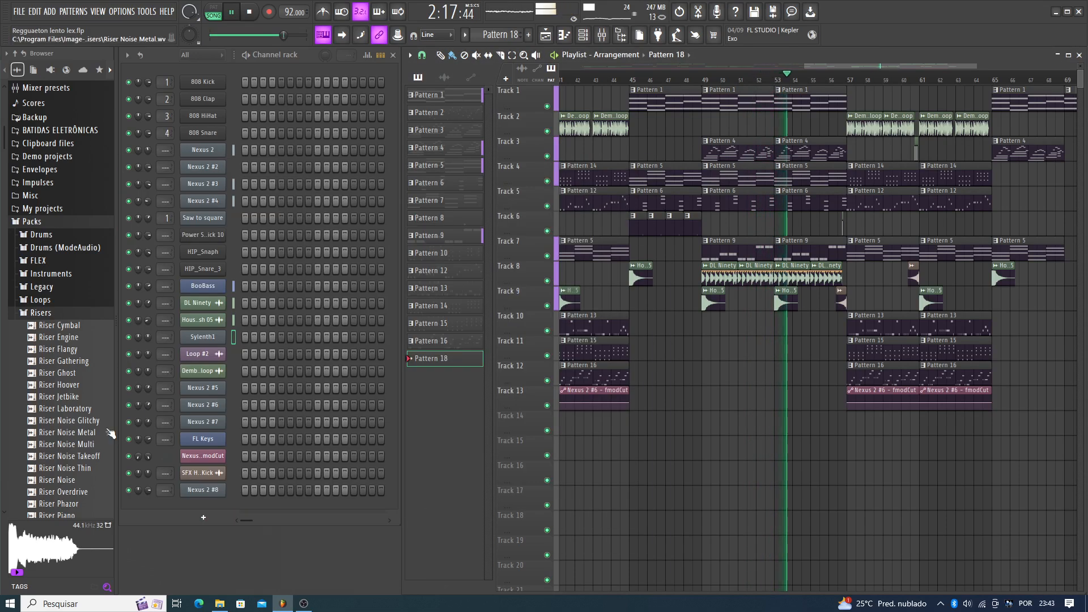
click(209, 426)
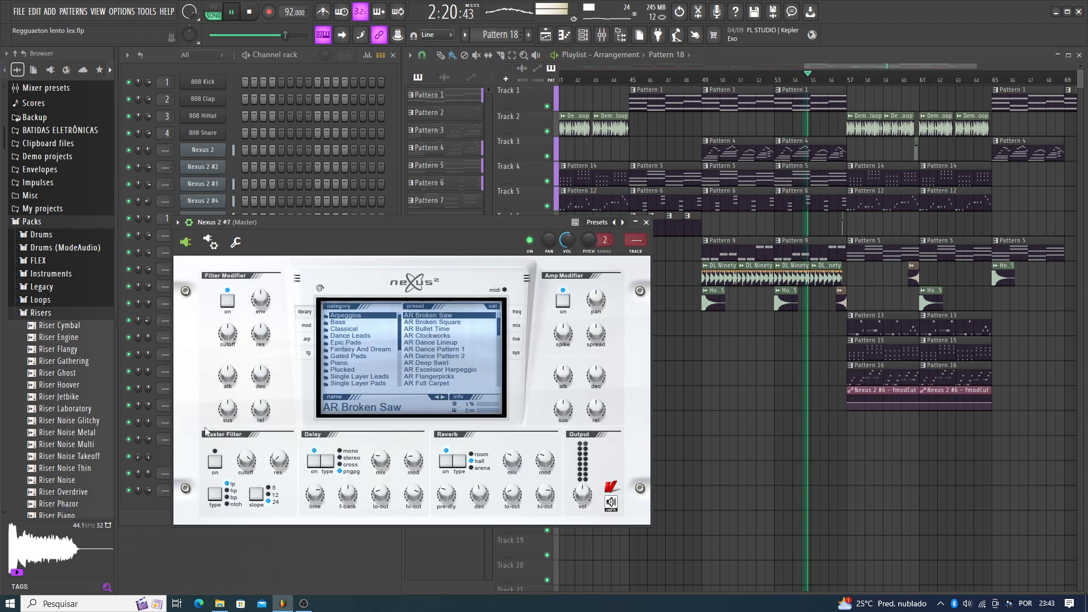
click(647, 222)
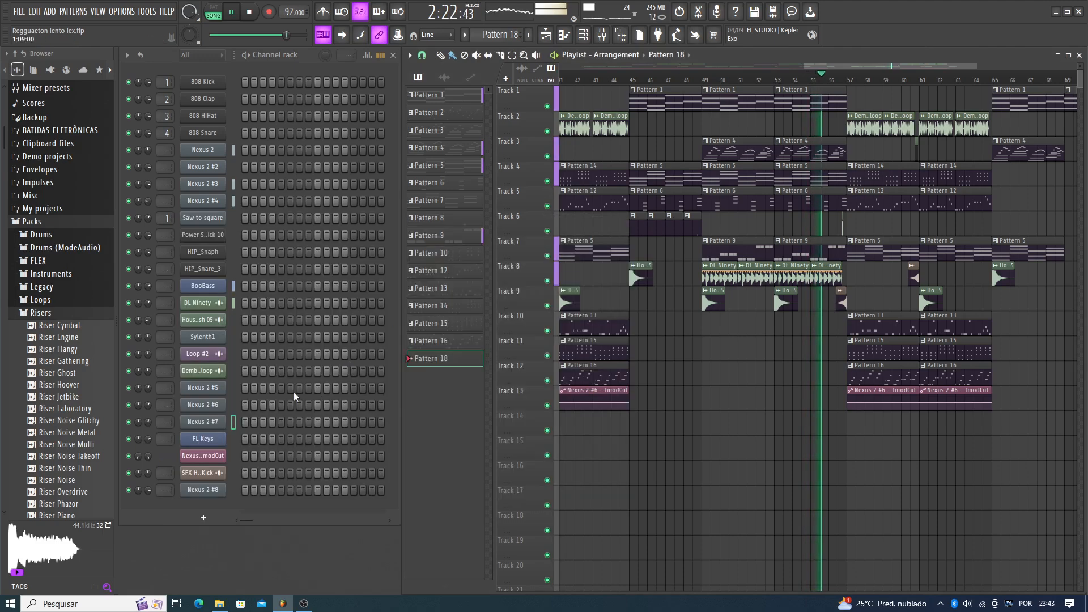
- Follow the playback through the Dembow Ronka loop section that starts at bar 57 and into the closing section at bar 65
scroll(945, 80, up, 5)
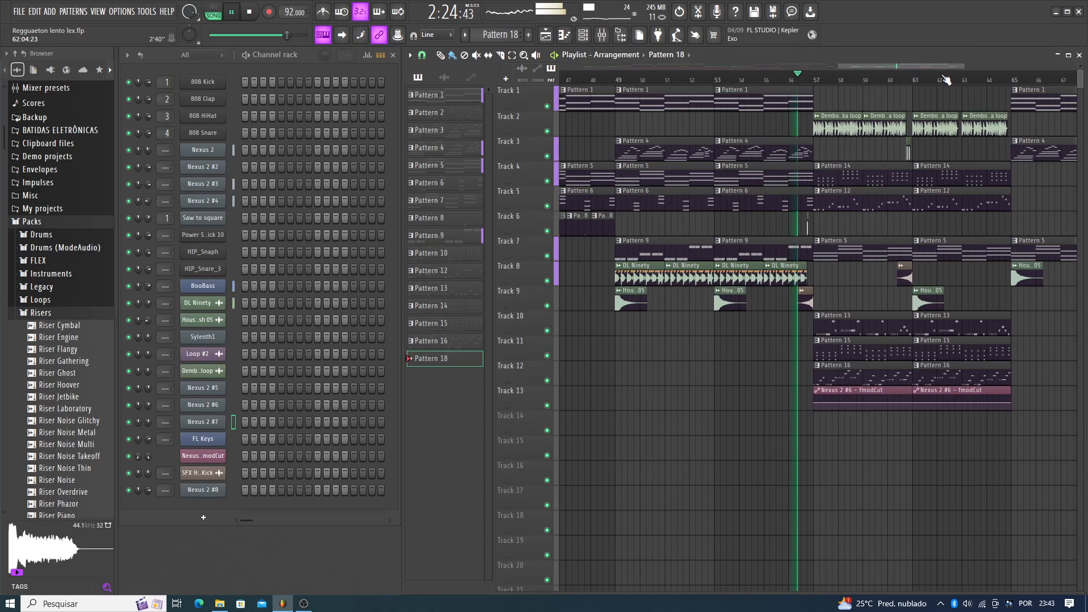
scroll(944, 77, down, 1)
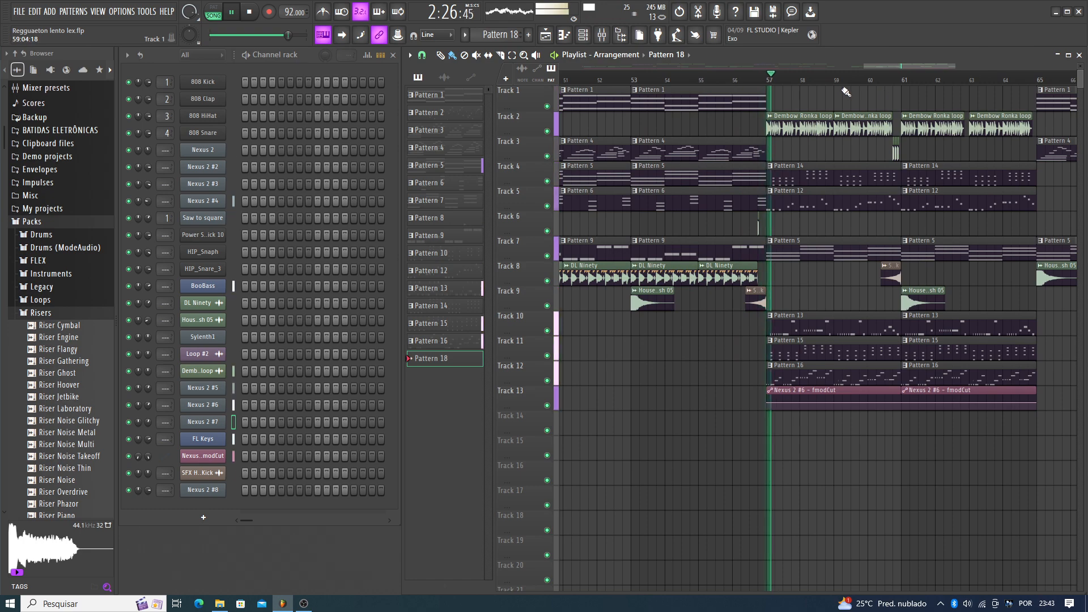
drag(880, 66, 943, 63)
scroll(916, 67, down, 2)
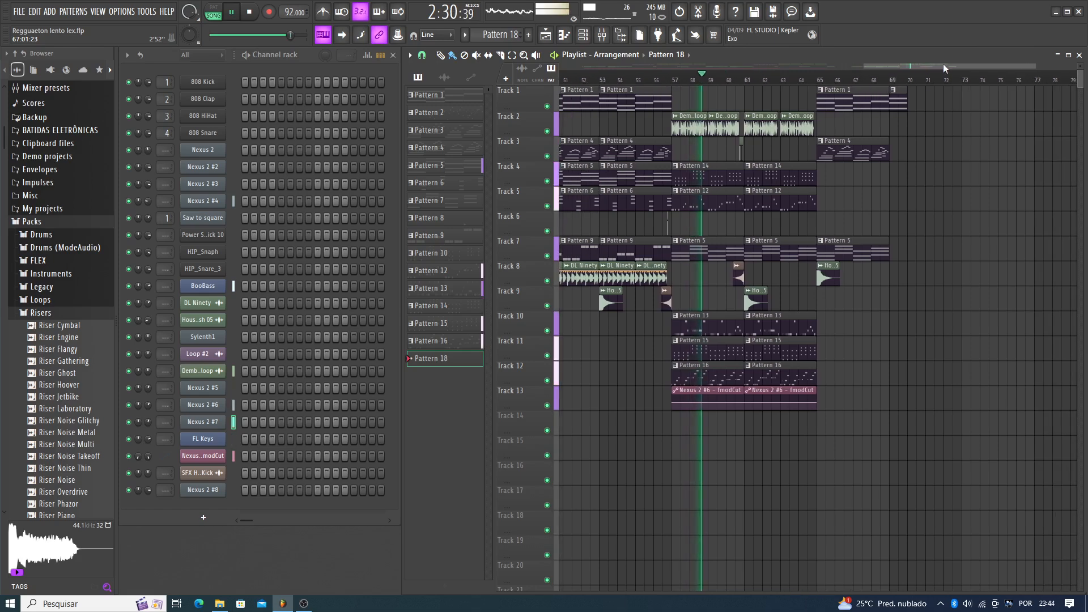
scroll(797, 78, up, 2)
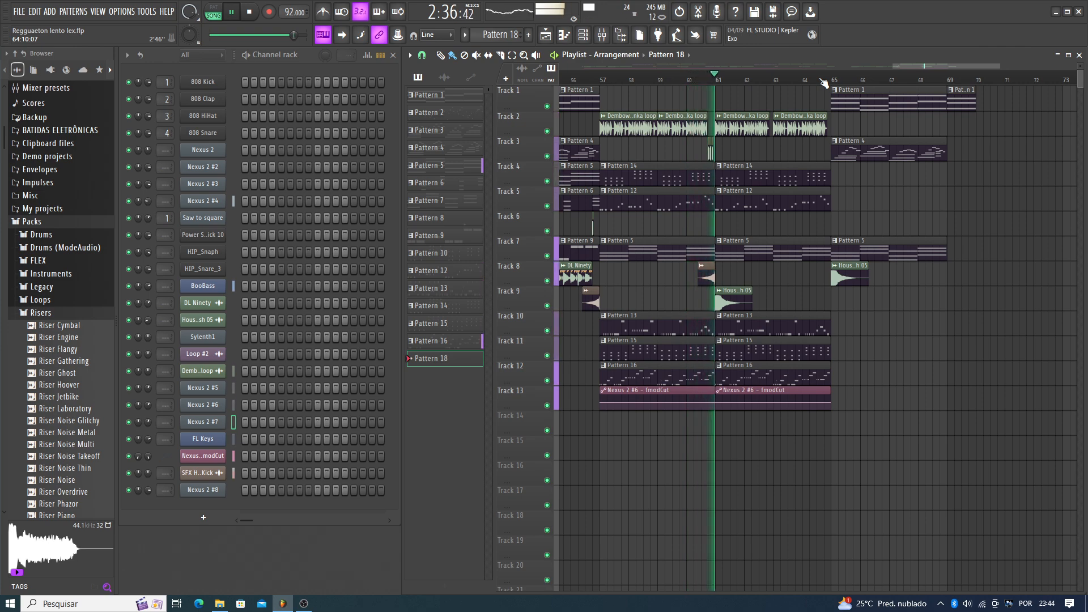
scroll(891, 81, up, 2)
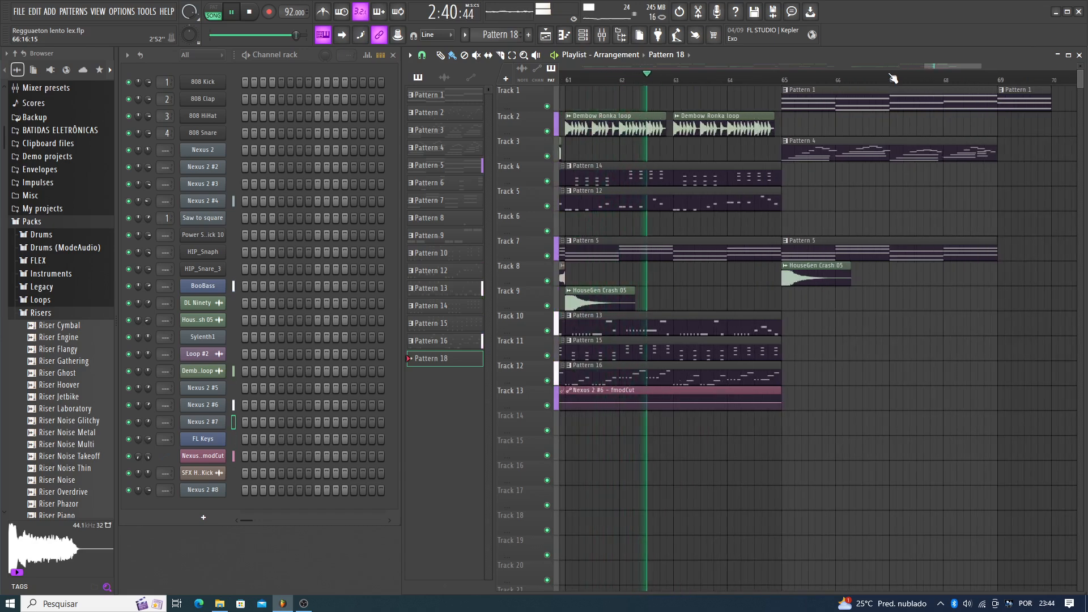
scroll(894, 78, down, 2)
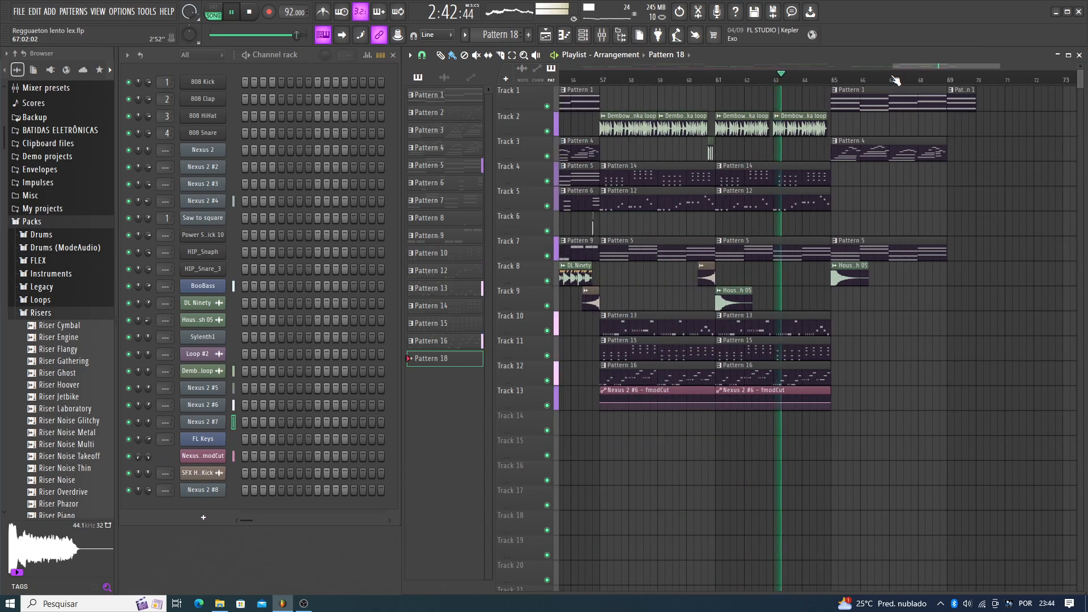
scroll(875, 83, up, 2)
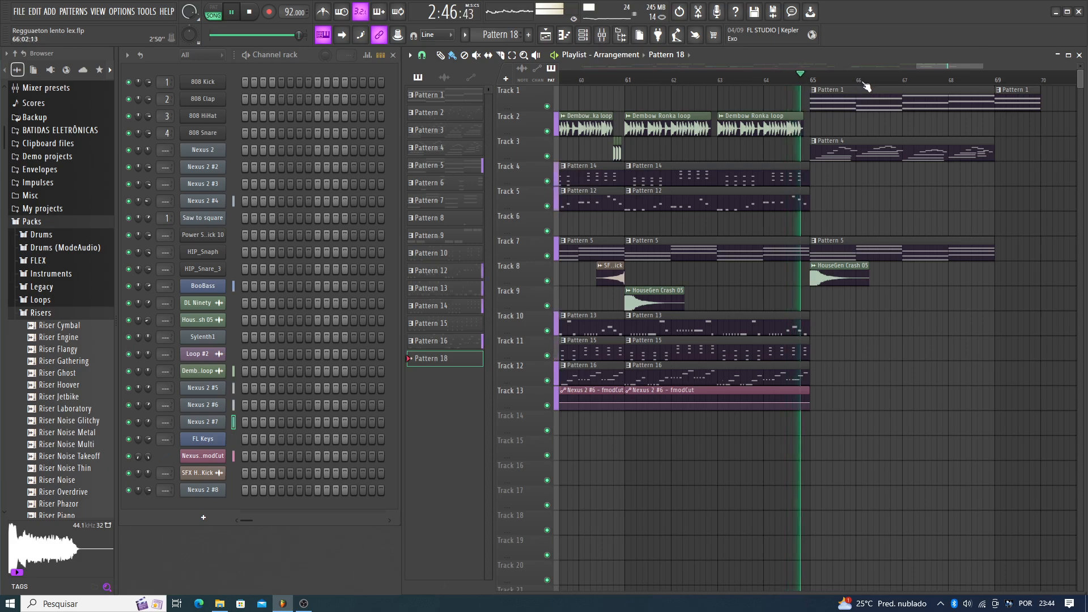
scroll(870, 84, down, 6)
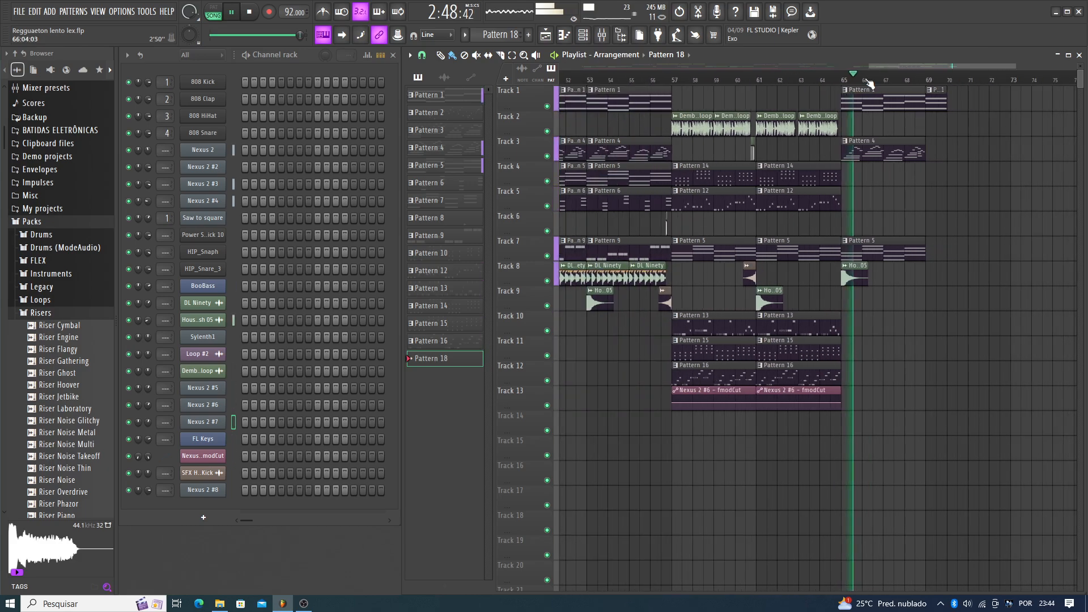